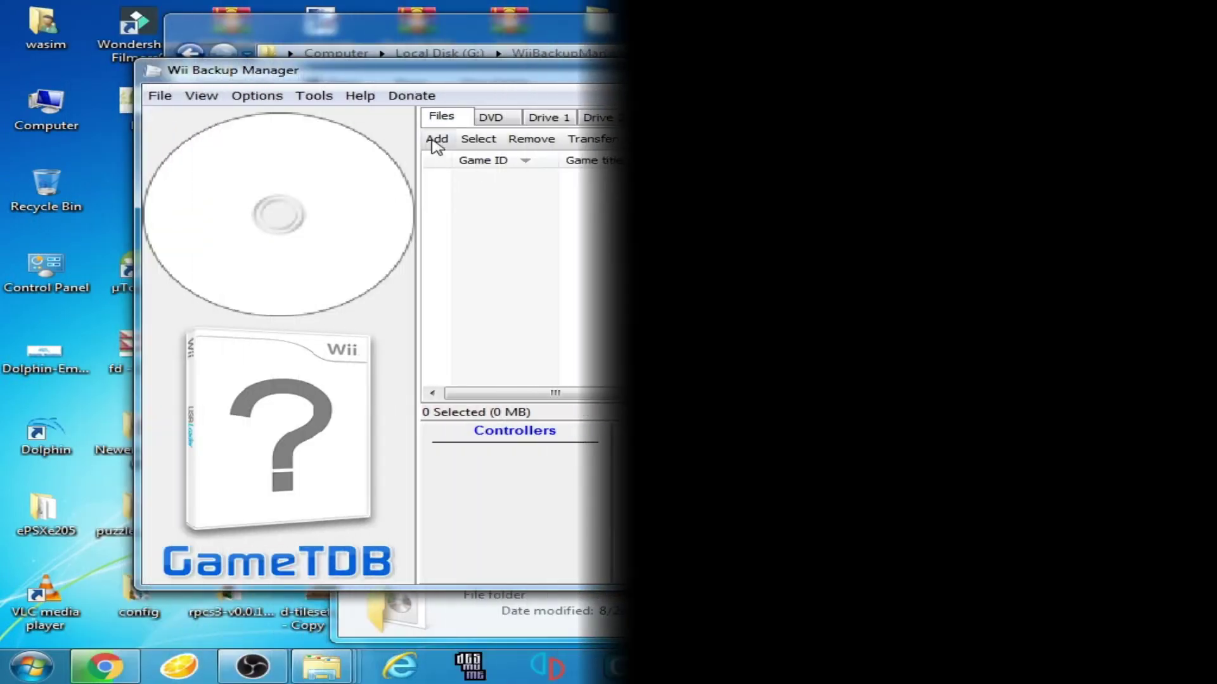
Step: Add the Luigi's Mansion image to Wii Backup Manager as an individual game file
click(436, 139)
click(452, 163)
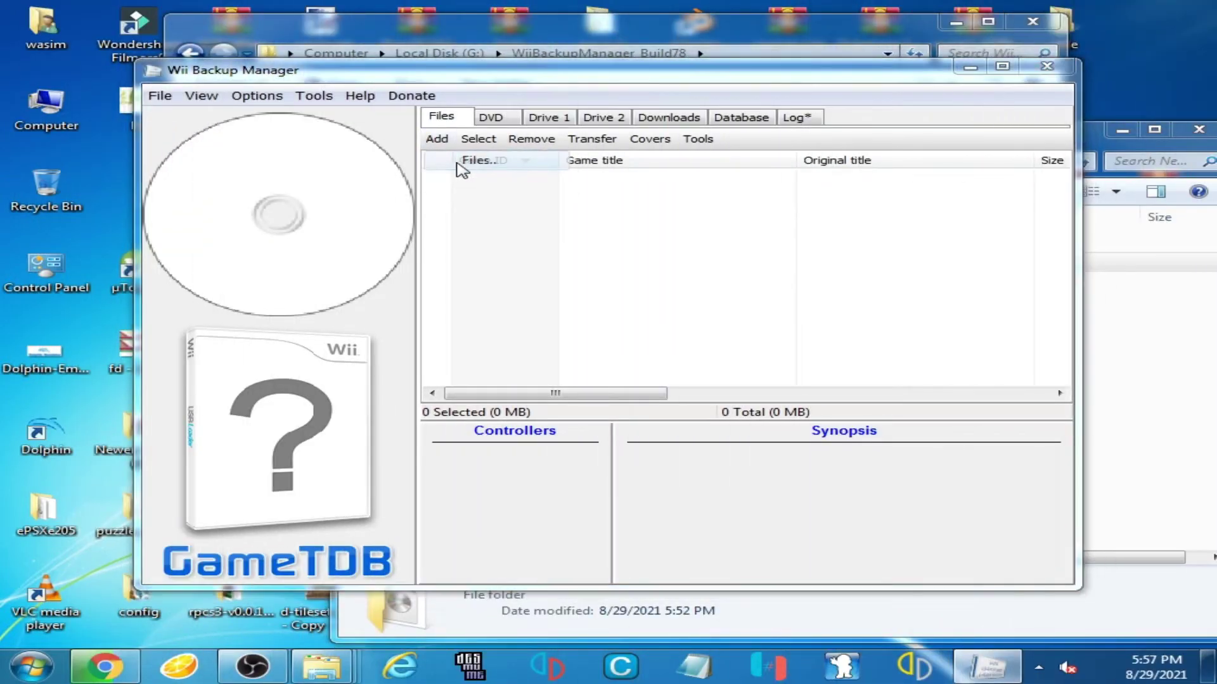
double_click(331, 126)
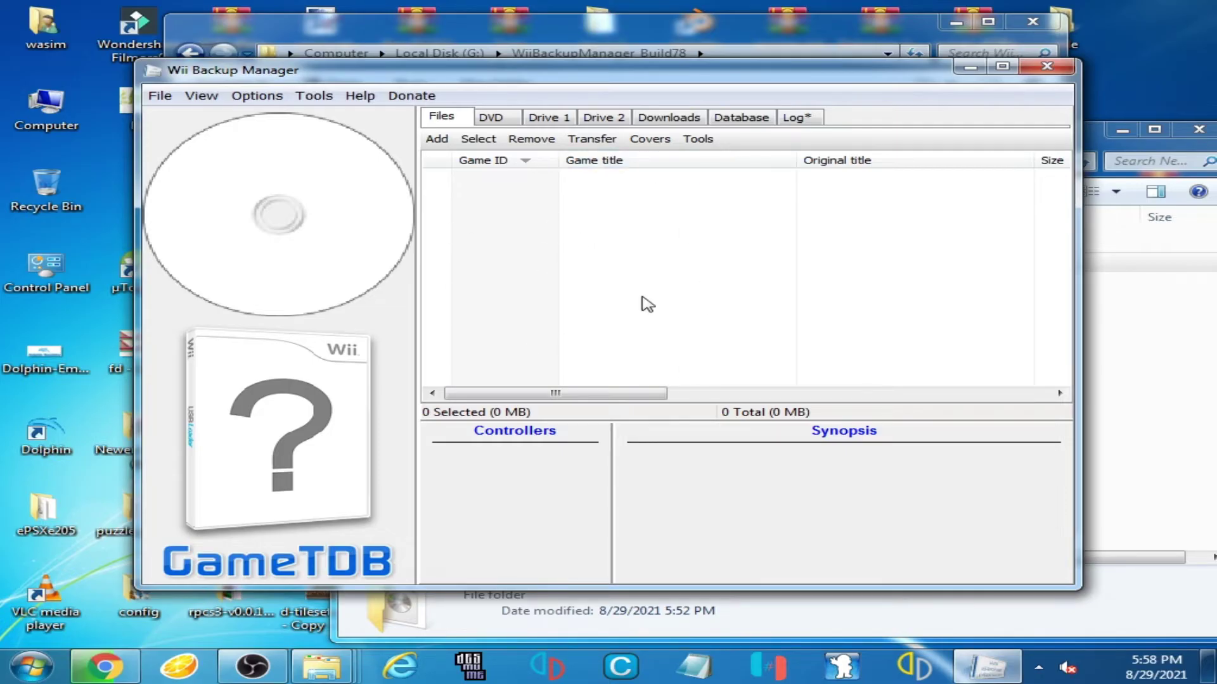
Step: Arrange Wii Backup Manager and Explorer side by side and inspect the GameCube ISO folder
drag(656, 69, 550, 71)
click(1027, 380)
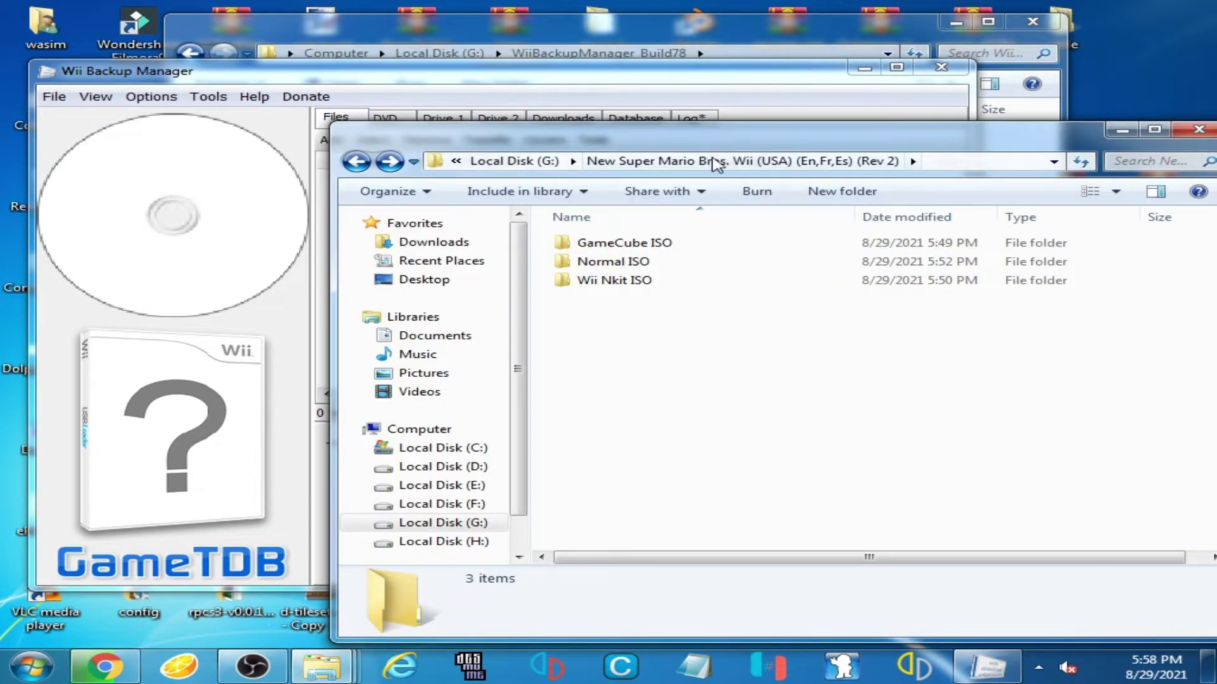
drag(697, 135, 725, 93)
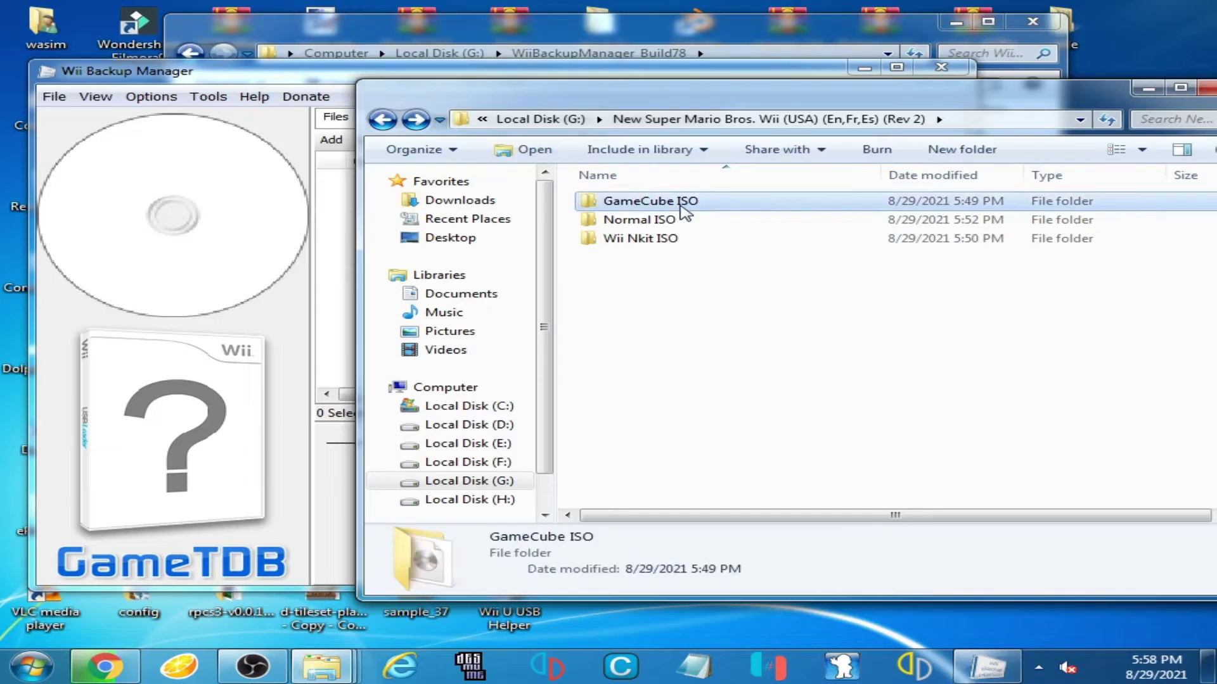
double_click(792, 273)
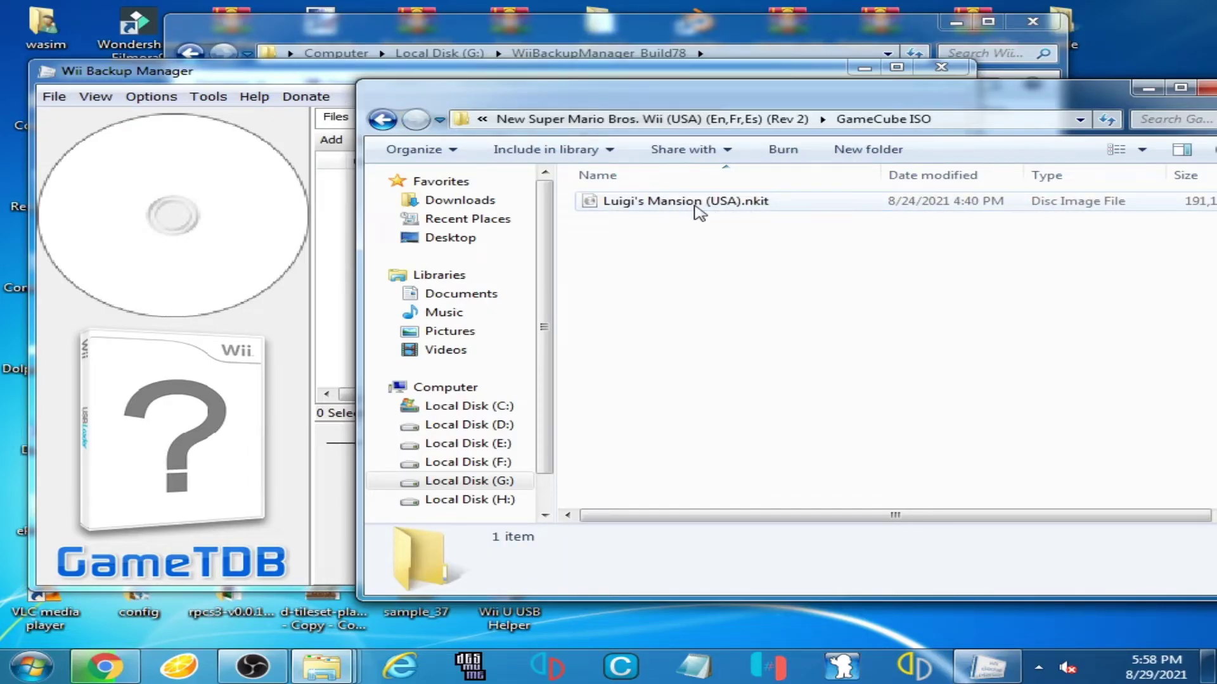
click(382, 119)
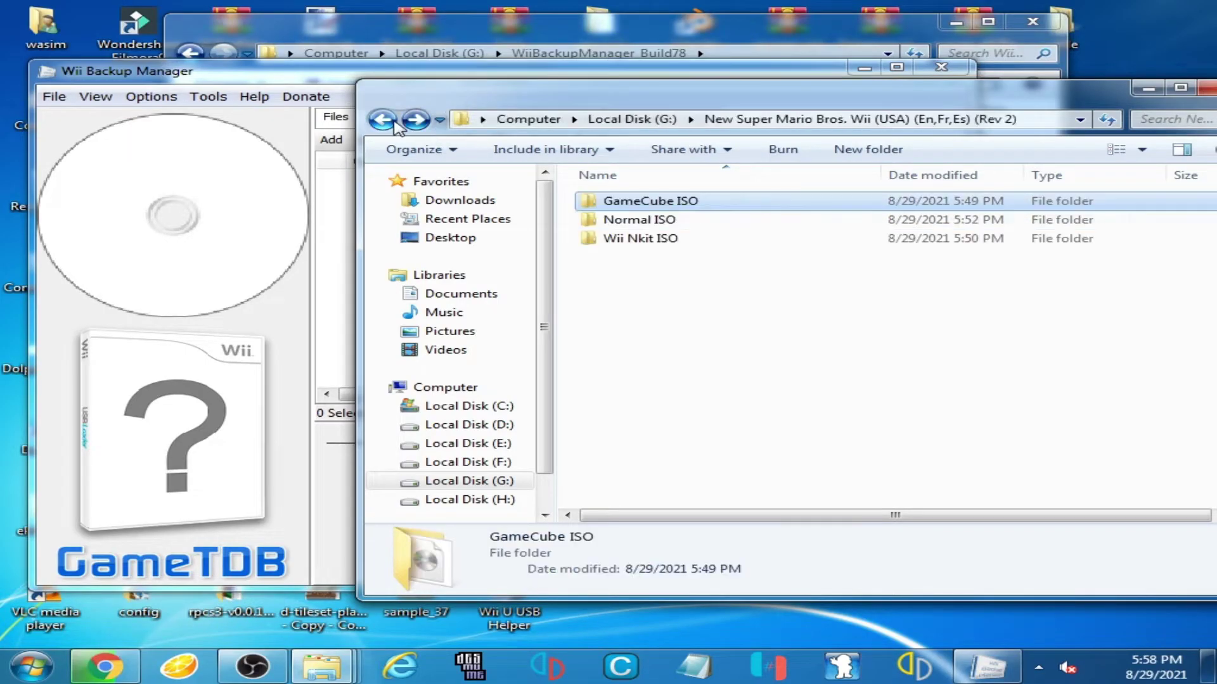
Step: Inspect the Normal ISO and Wii Nkit ISO folders, leaving Explorer beside Wii Backup Manager
double_click(653, 225)
click(382, 120)
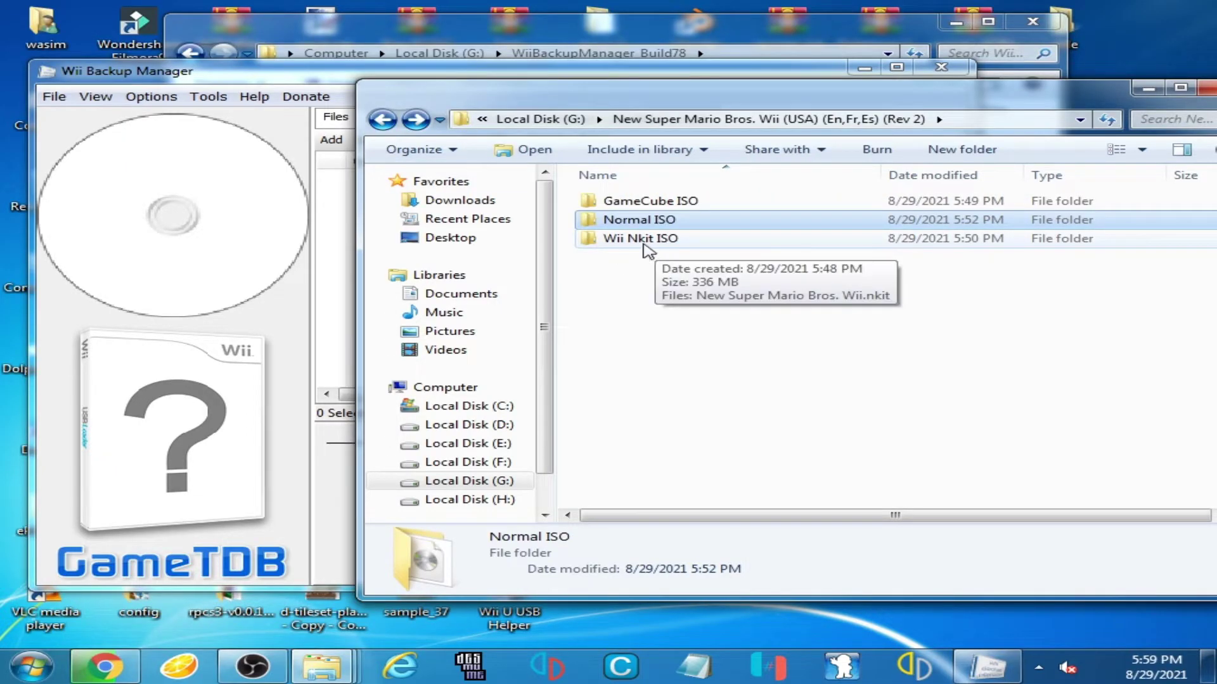
double_click(677, 246)
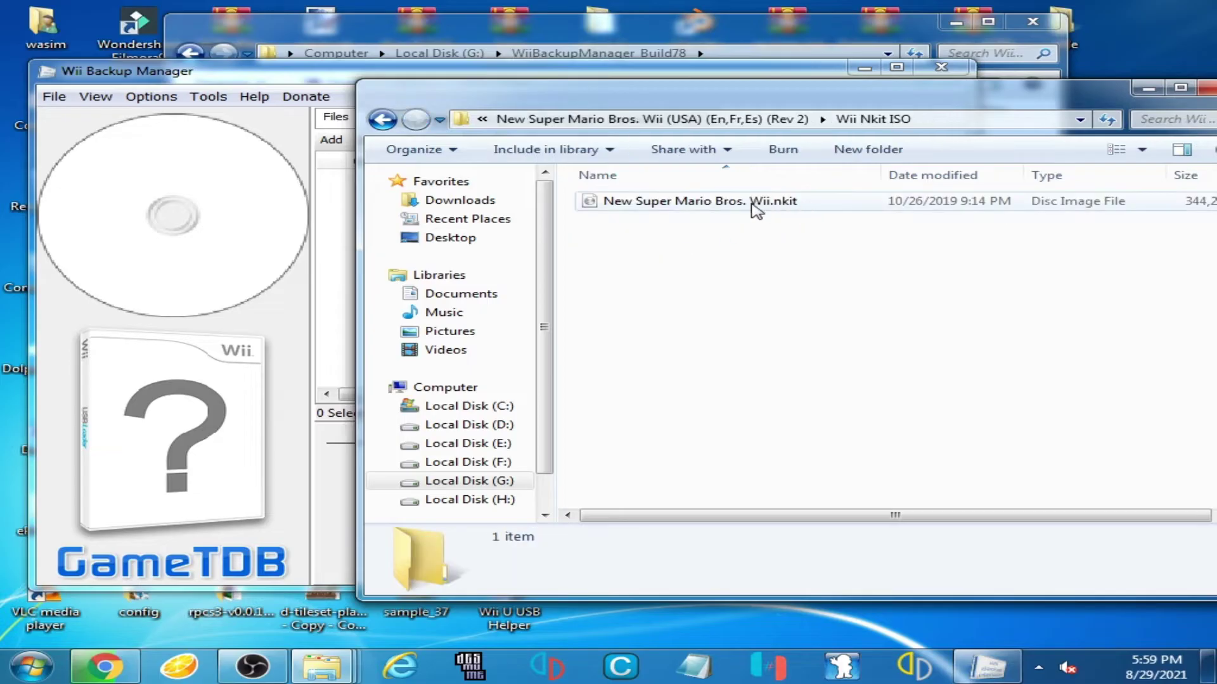
click(382, 119)
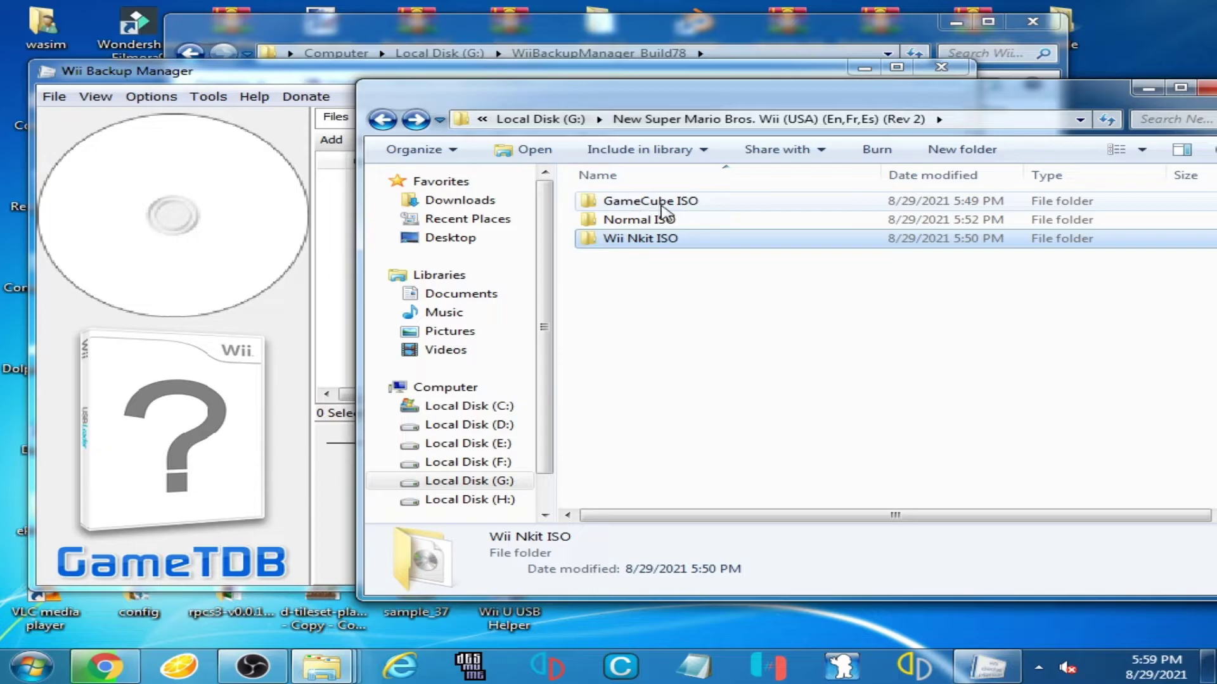
drag(570, 92, 720, 105)
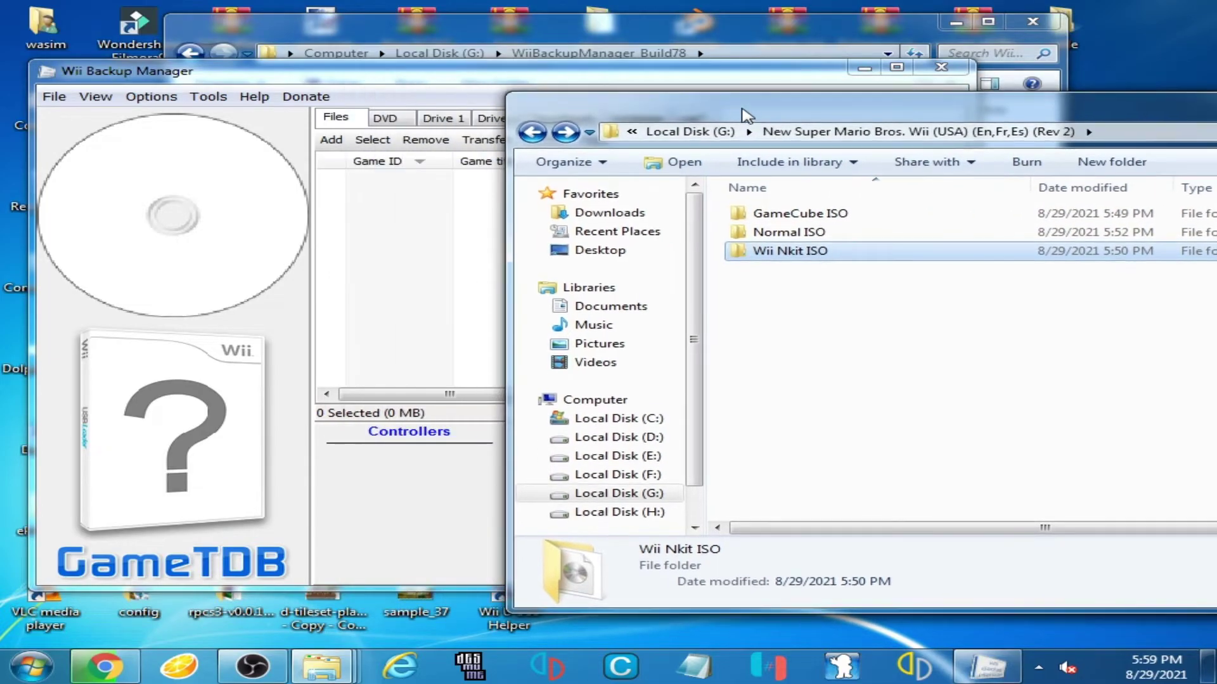
Step: Add the Luigi's Mansion NKit image from the GameCube ISO folder
click(333, 140)
click(345, 159)
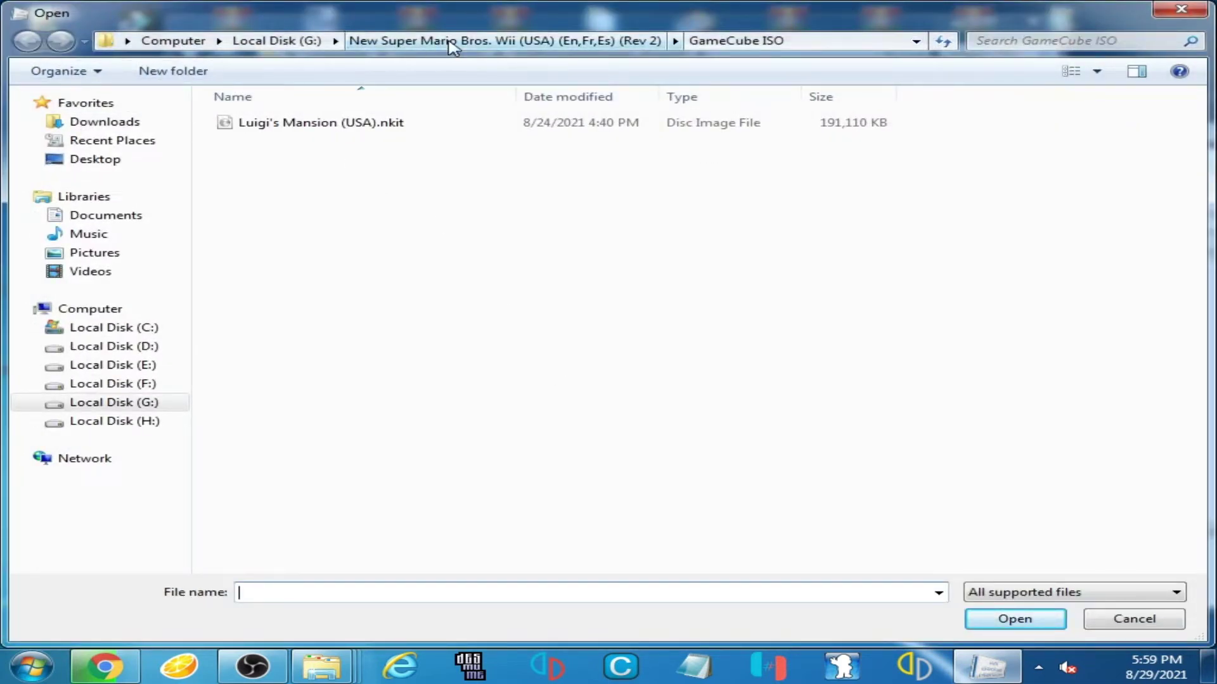
click(526, 44)
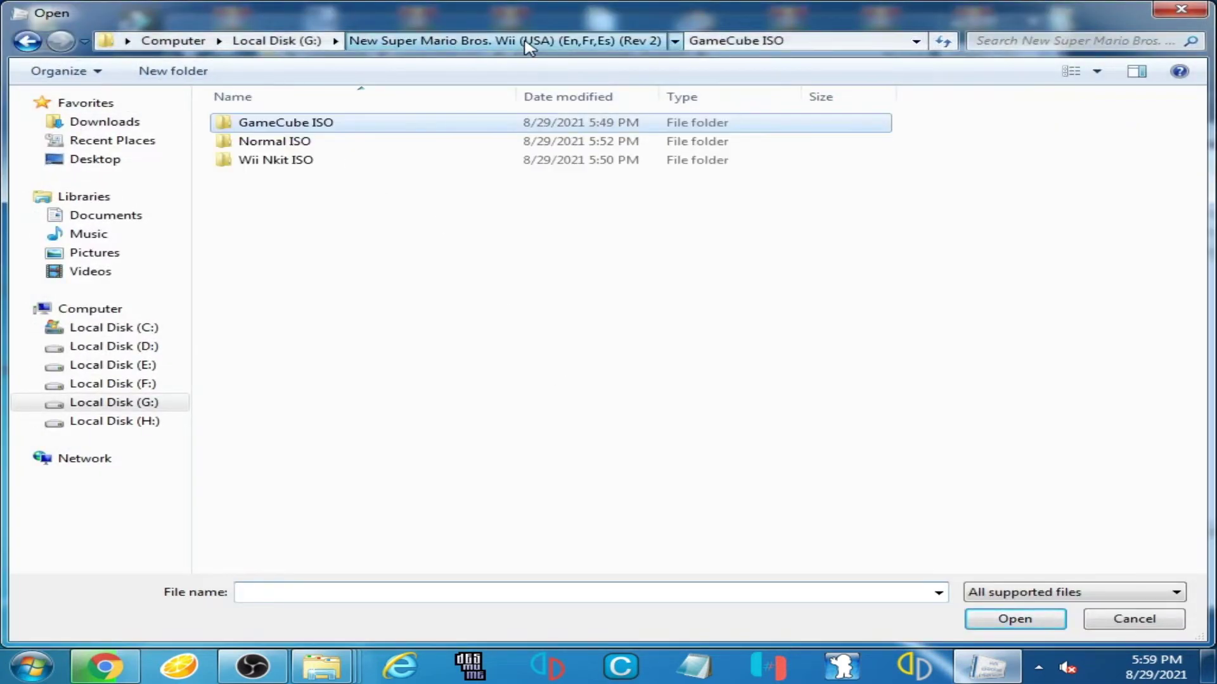
double_click(320, 127)
double_click(359, 124)
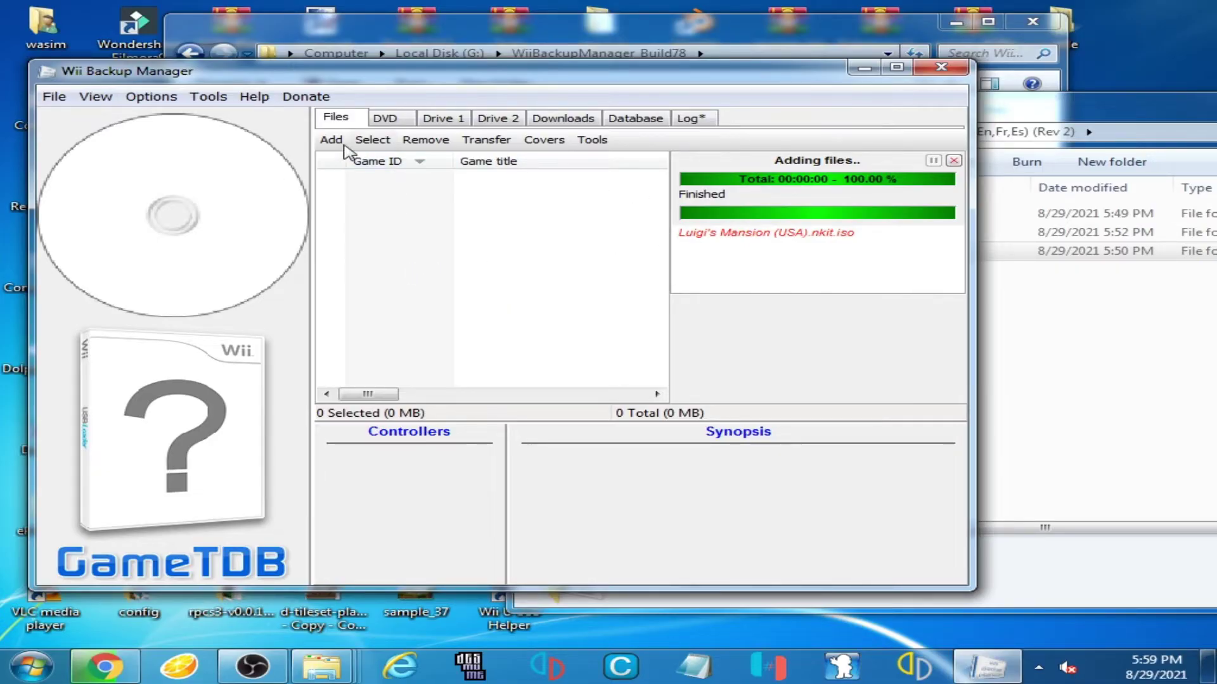
Step: Add New Super Mario Bros. Wii [NTSC-U] from the Normal ISO folder and tick SMNE01
click(332, 140)
click(355, 161)
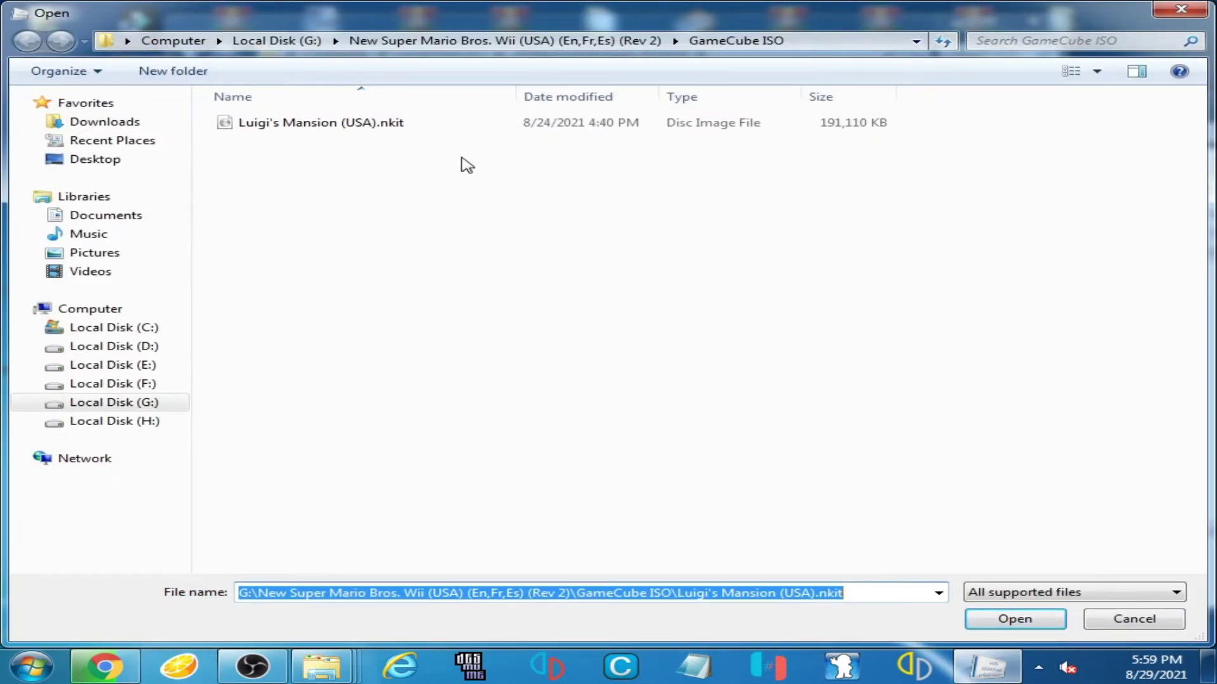
click(408, 41)
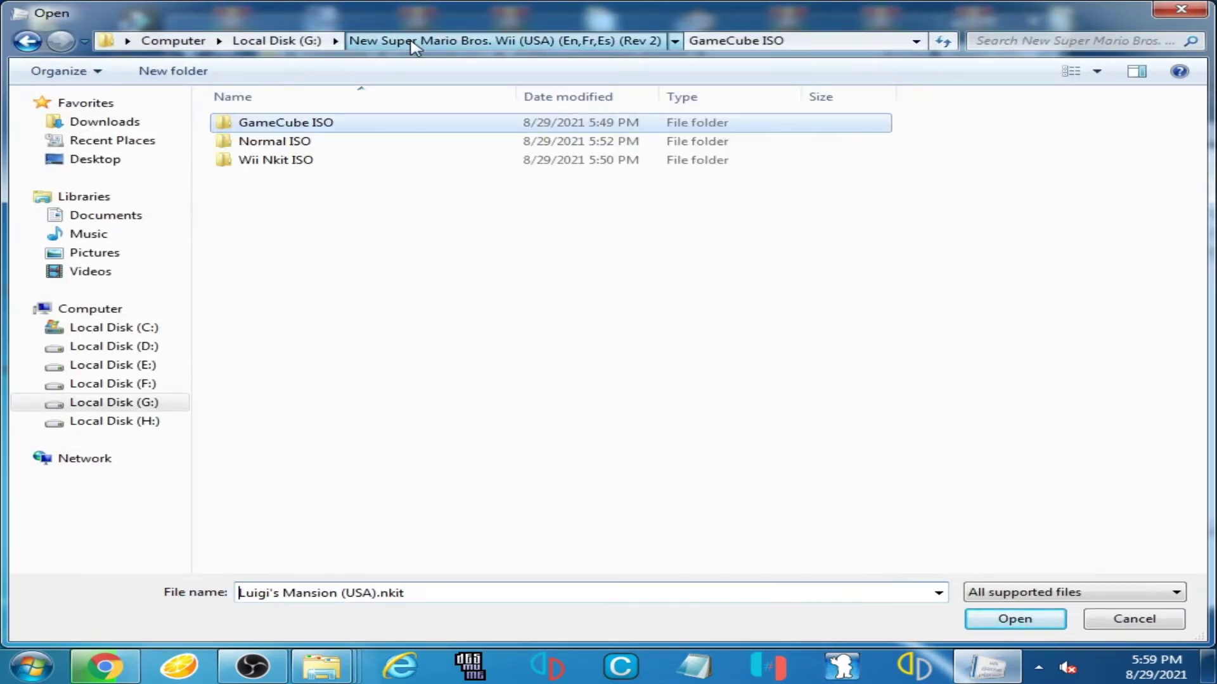
double_click(289, 146)
double_click(337, 124)
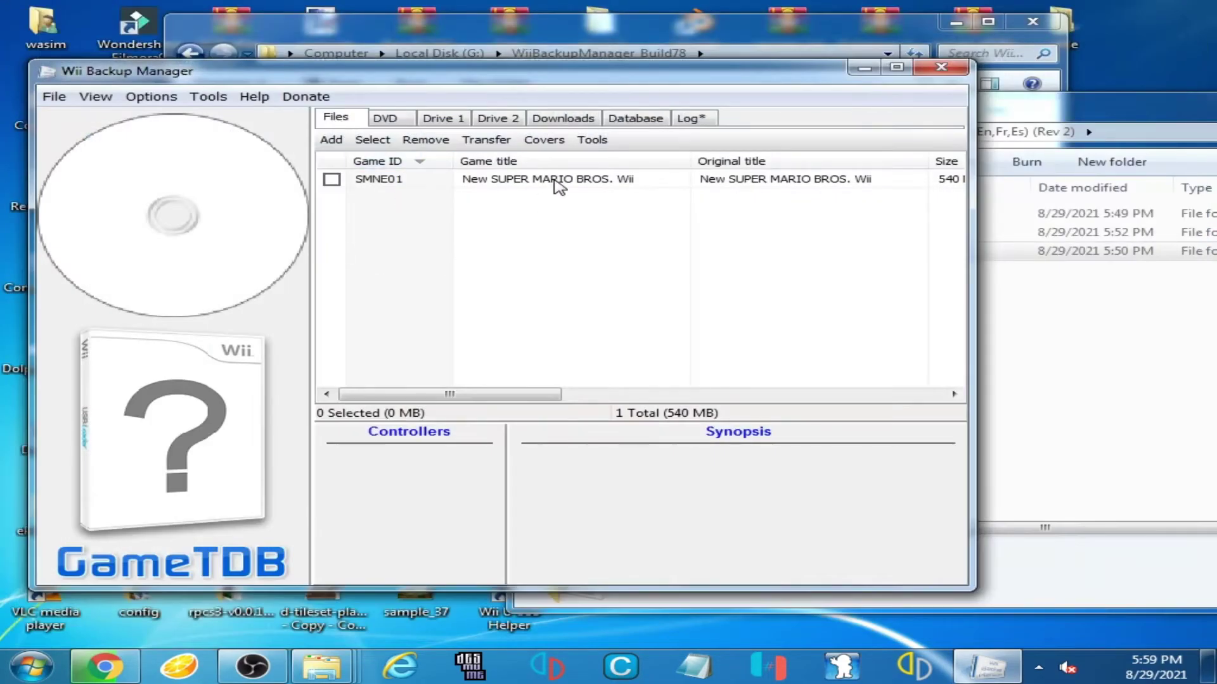
click(332, 180)
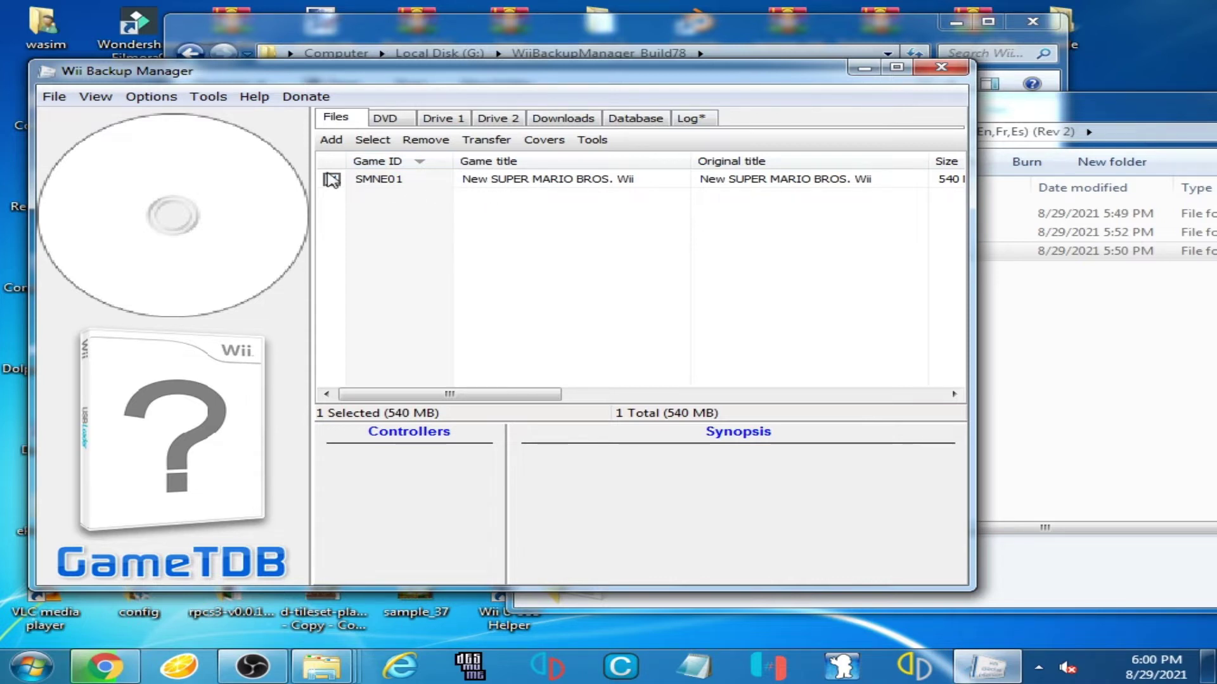
Step: Untick SMNE01 and add New Super Mario Bros. Wii.nkit.iso from the Wii Nkit ISO folder
click(332, 180)
click(331, 140)
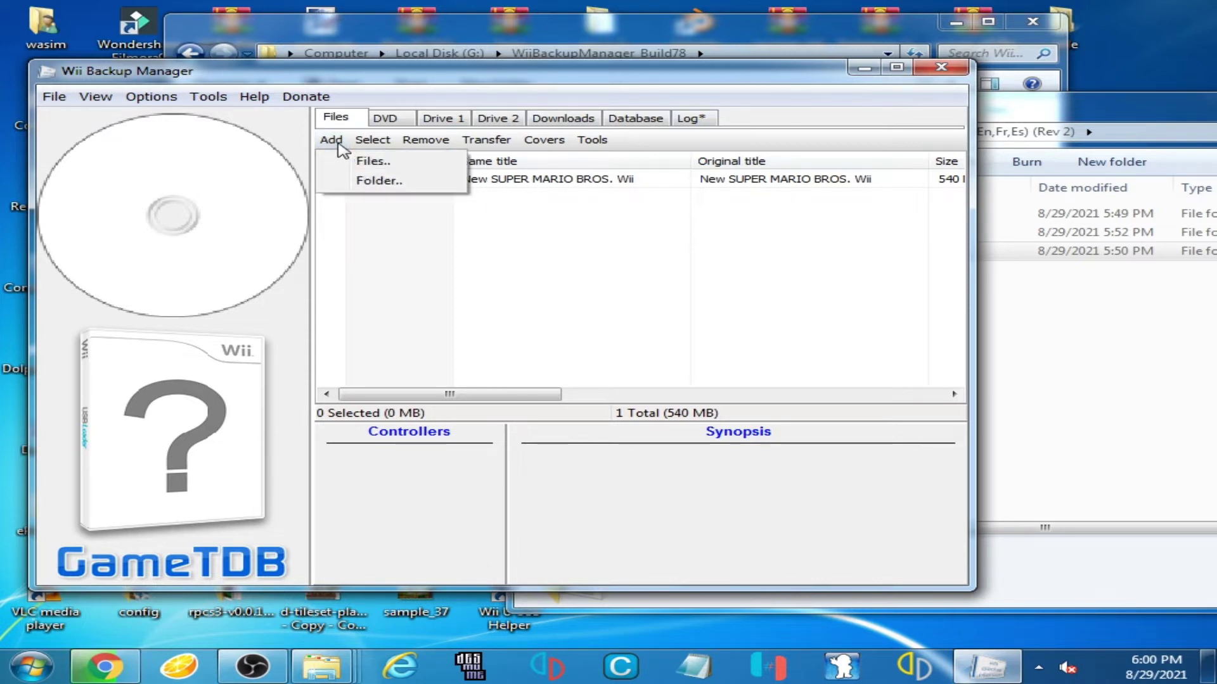
click(366, 162)
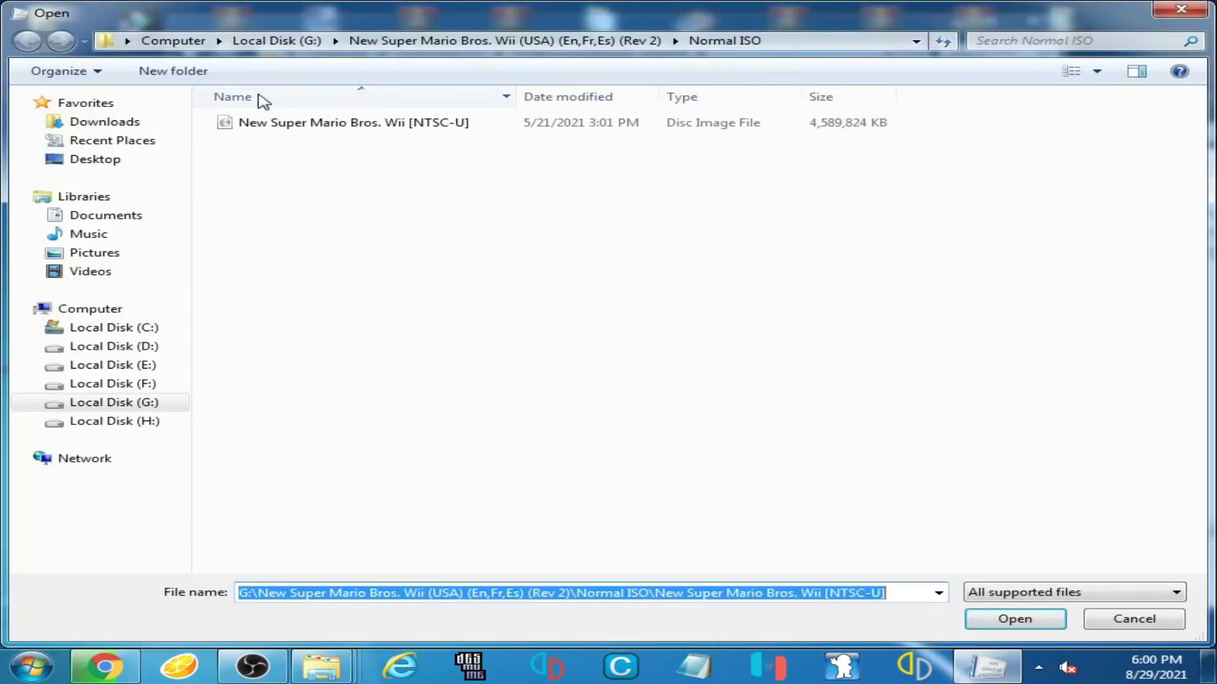
click(398, 43)
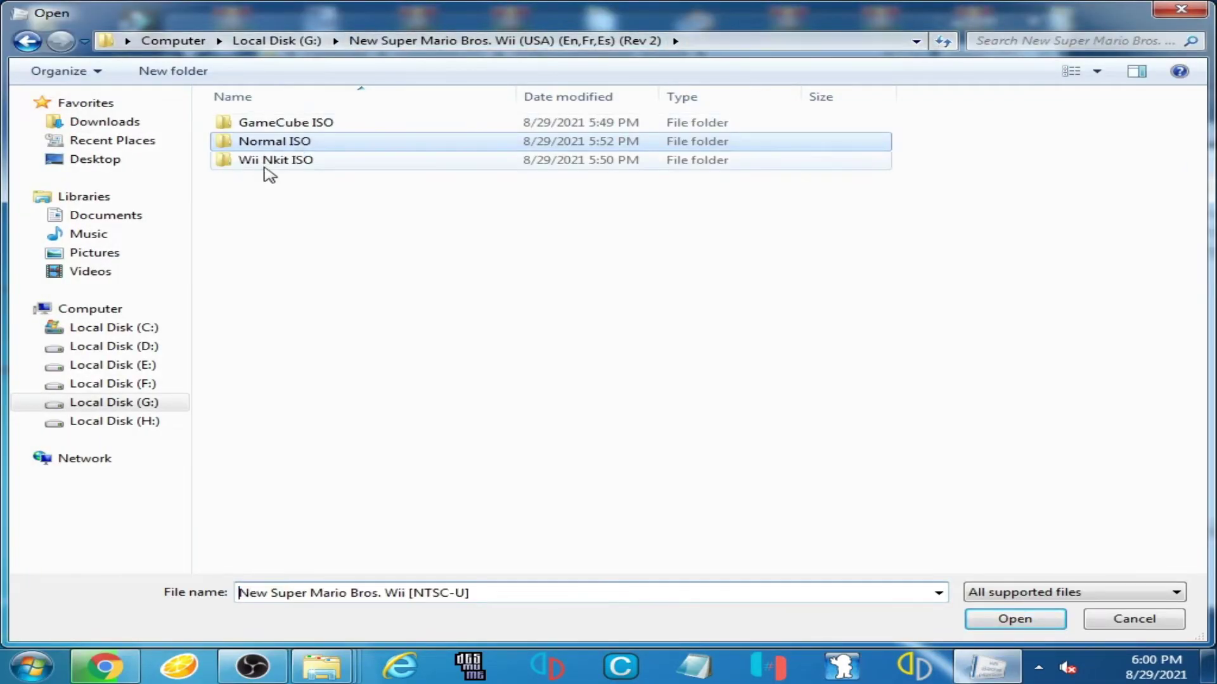
double_click(272, 166)
double_click(320, 128)
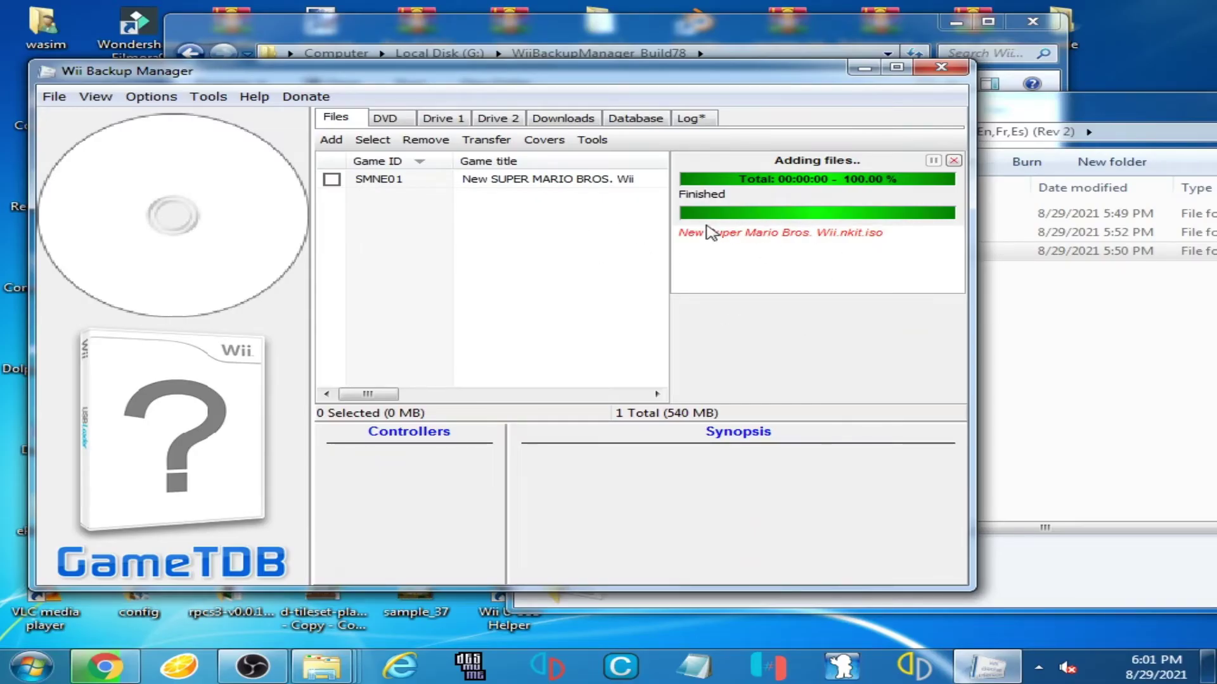
drag(412, 90, 465, 115)
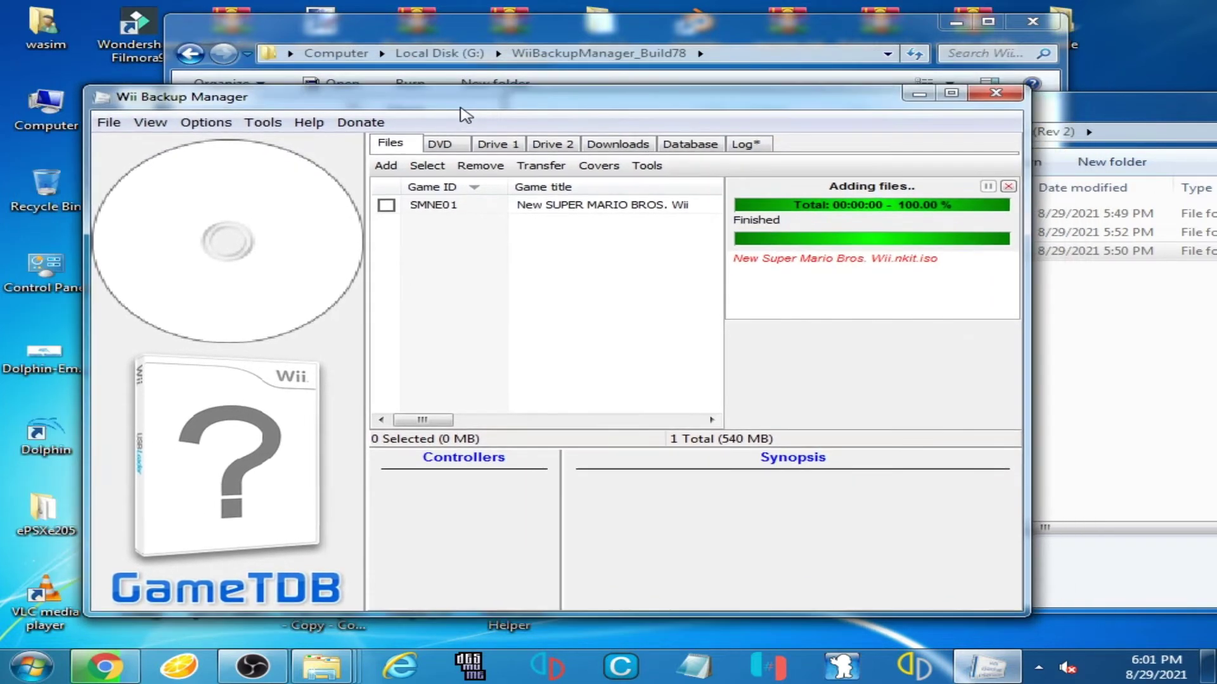
Step: Close Wii Backup Manager, look through Normal ISO and GameCube ISO, then open Wii Nkit ISO
click(996, 93)
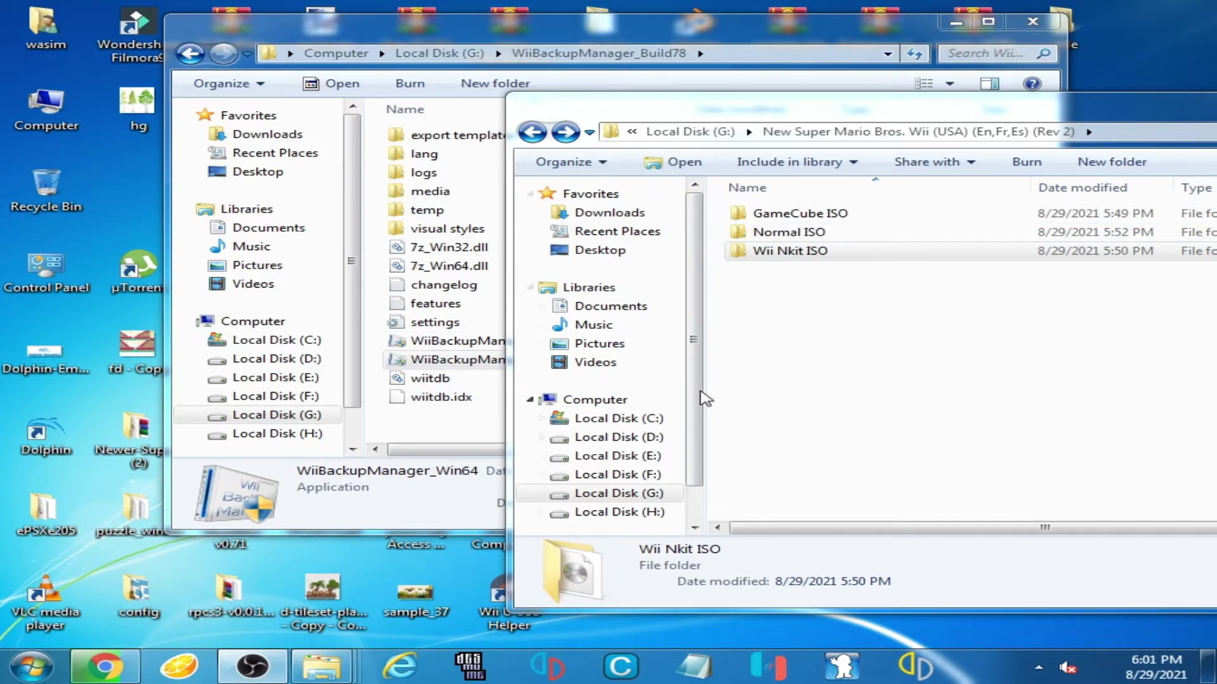
double_click(792, 234)
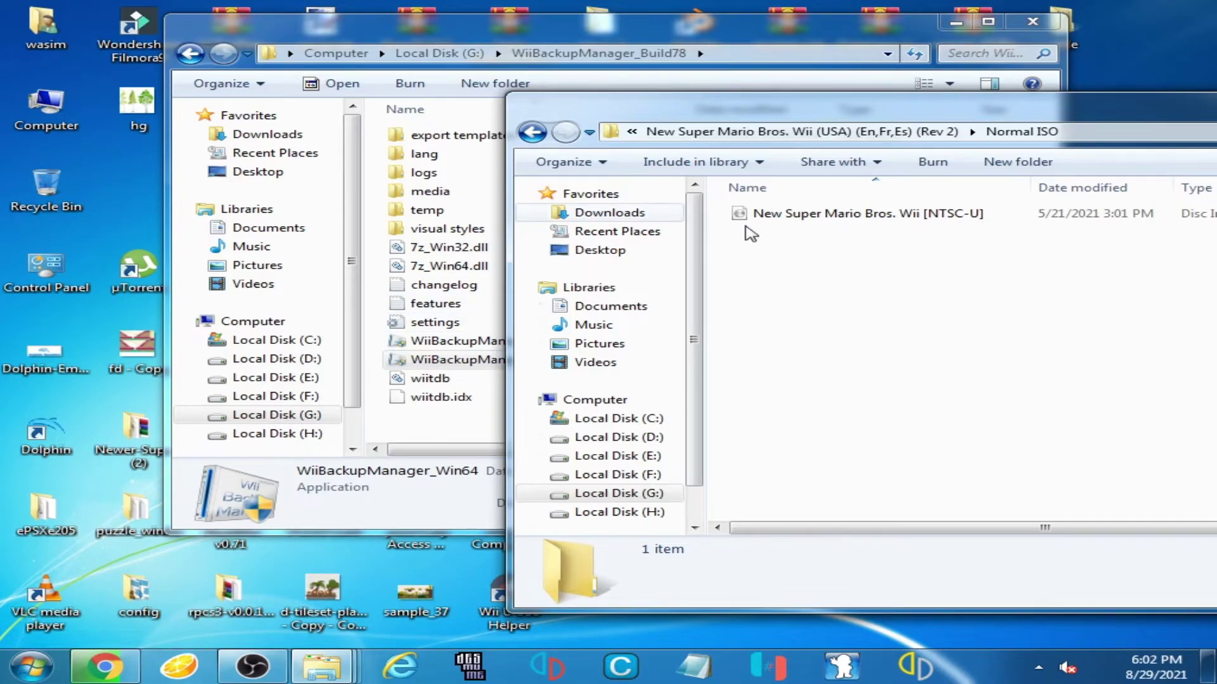
click(532, 132)
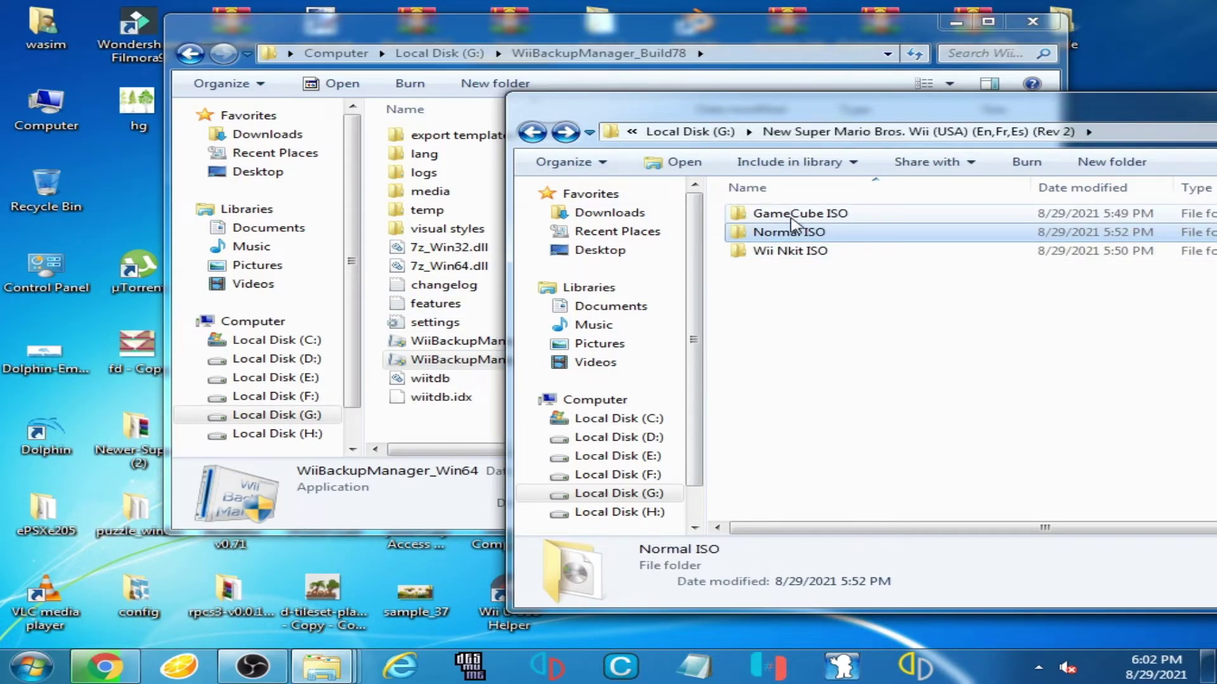
double_click(817, 216)
click(532, 132)
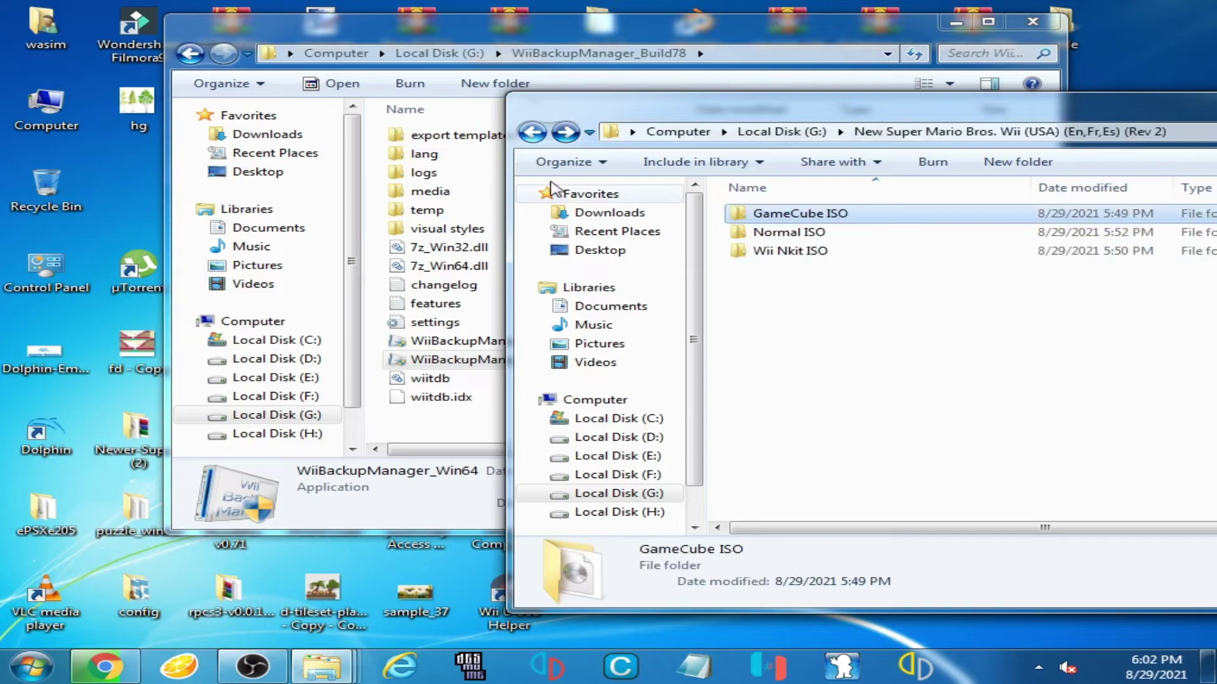
double_click(792, 253)
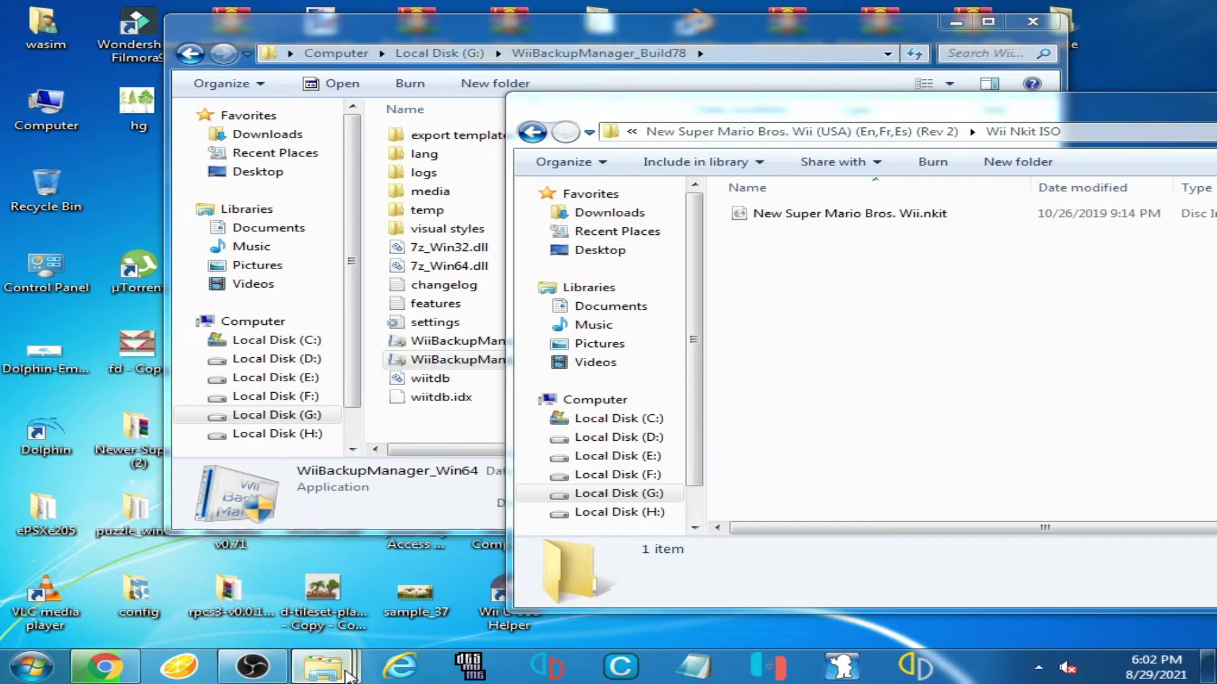
Step: Launch Wii Backup Fusion from the WiiBaFu folder and return Explorer to the game folder
mouse_move(322, 665)
click(380, 570)
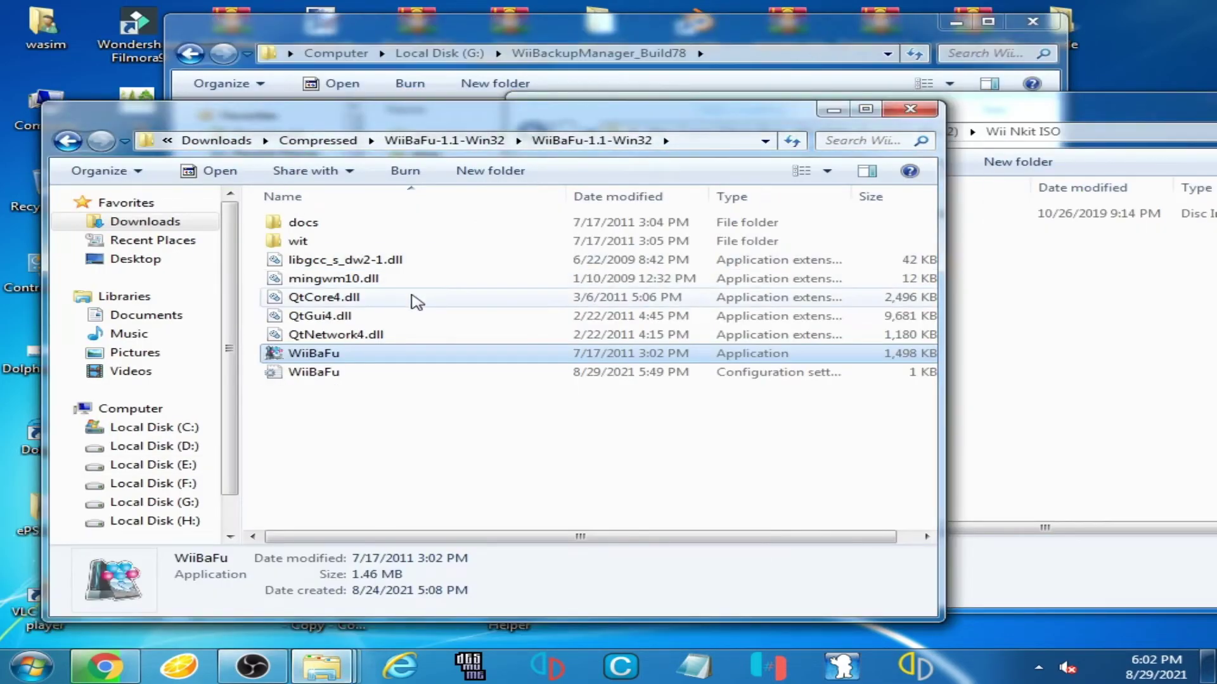
double_click(327, 355)
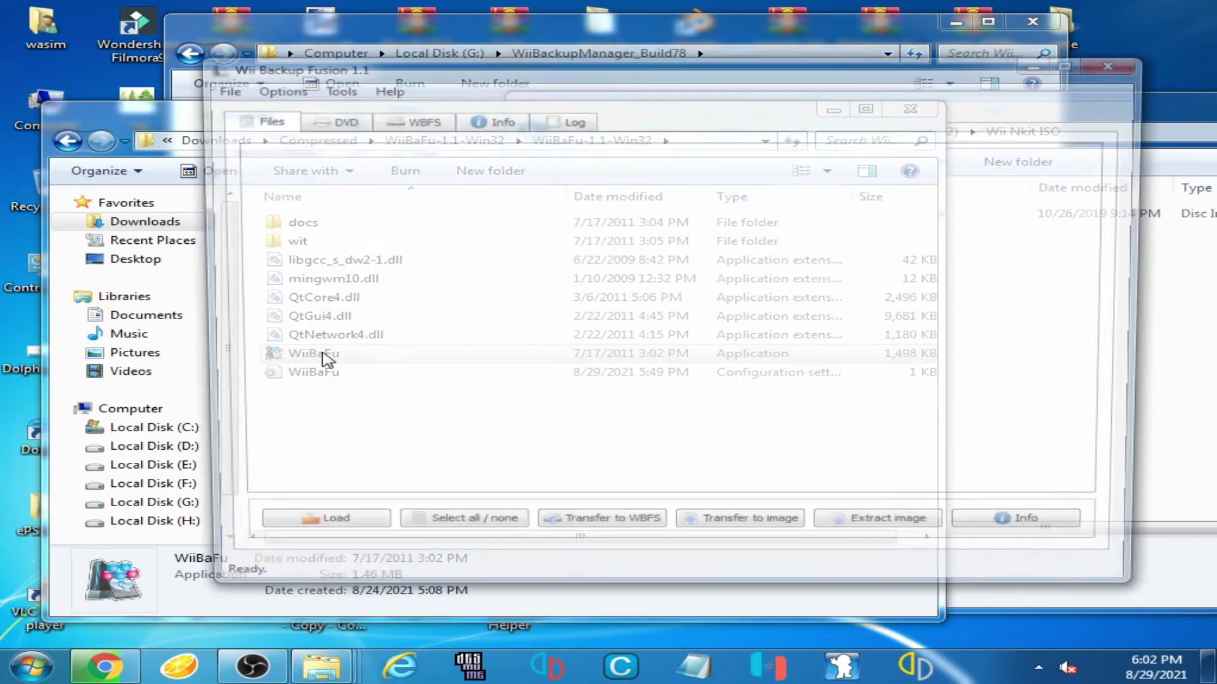
drag(680, 79, 608, 163)
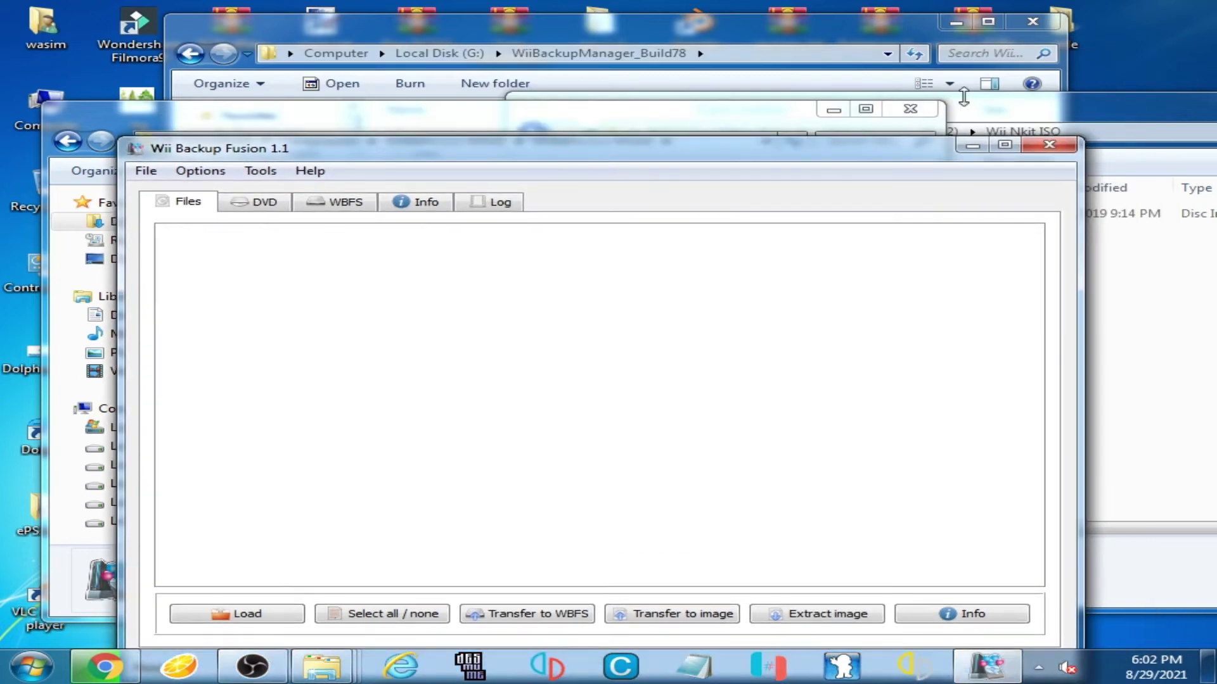
click(963, 102)
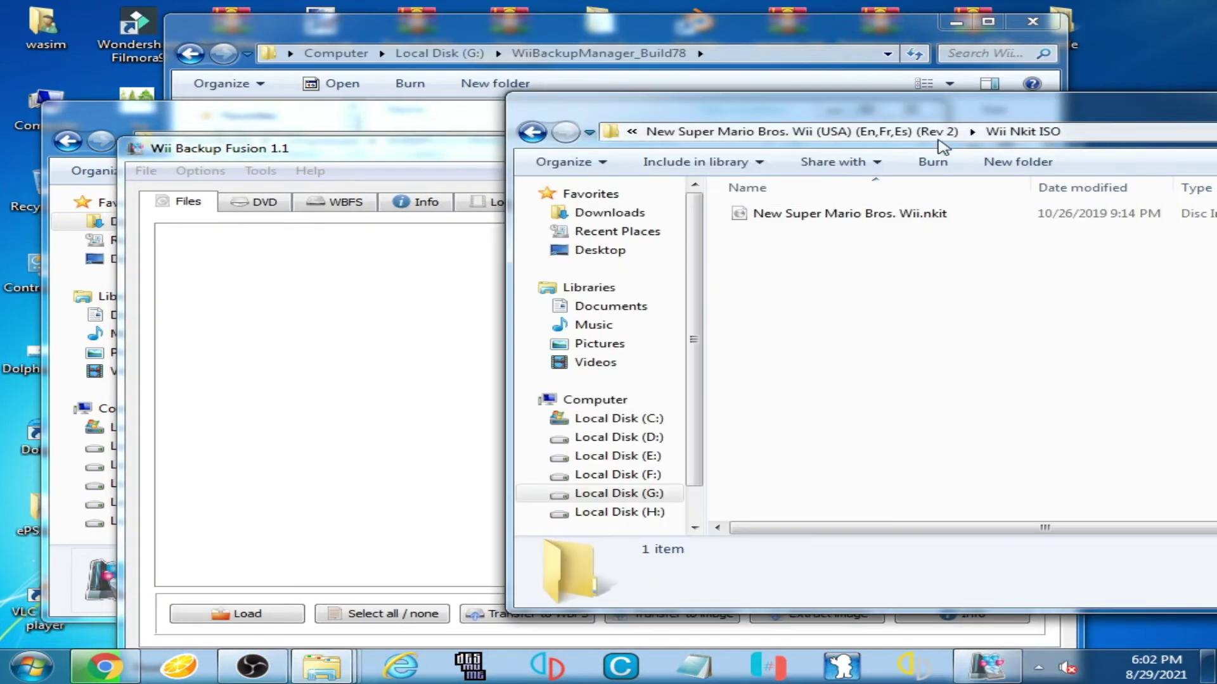
click(532, 132)
click(292, 276)
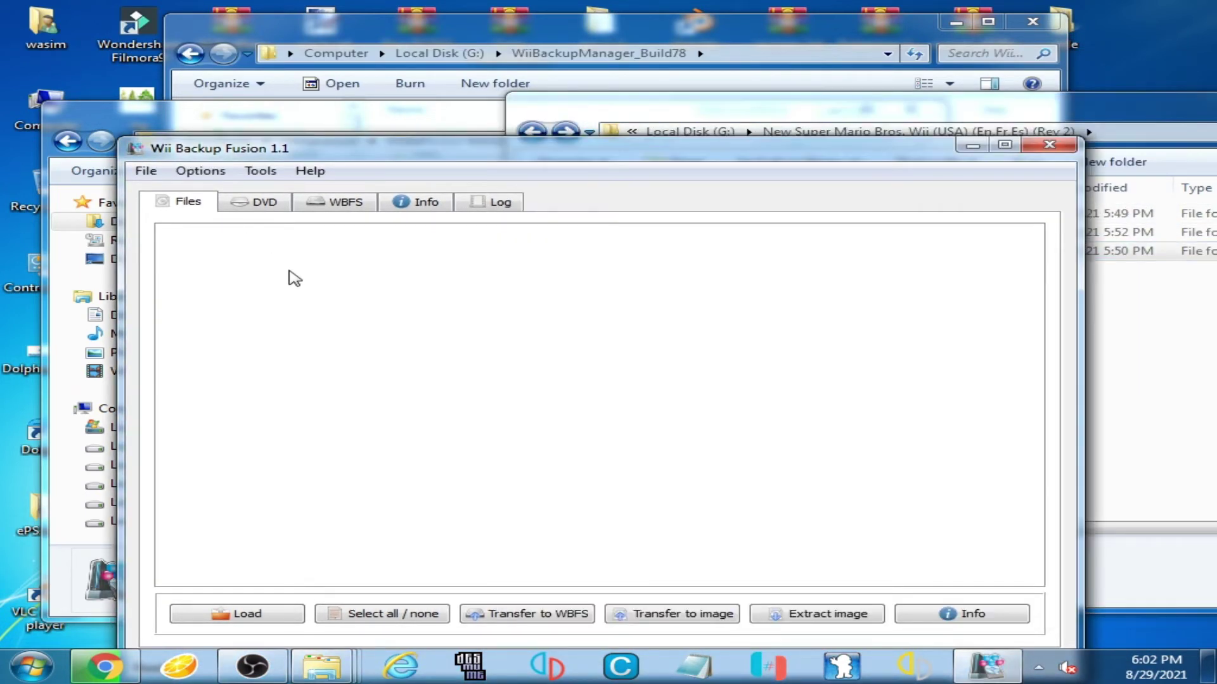
Step: Load the GameCube ISO folder and select Luigi's Mansion (GLME01) in the list
click(271, 622)
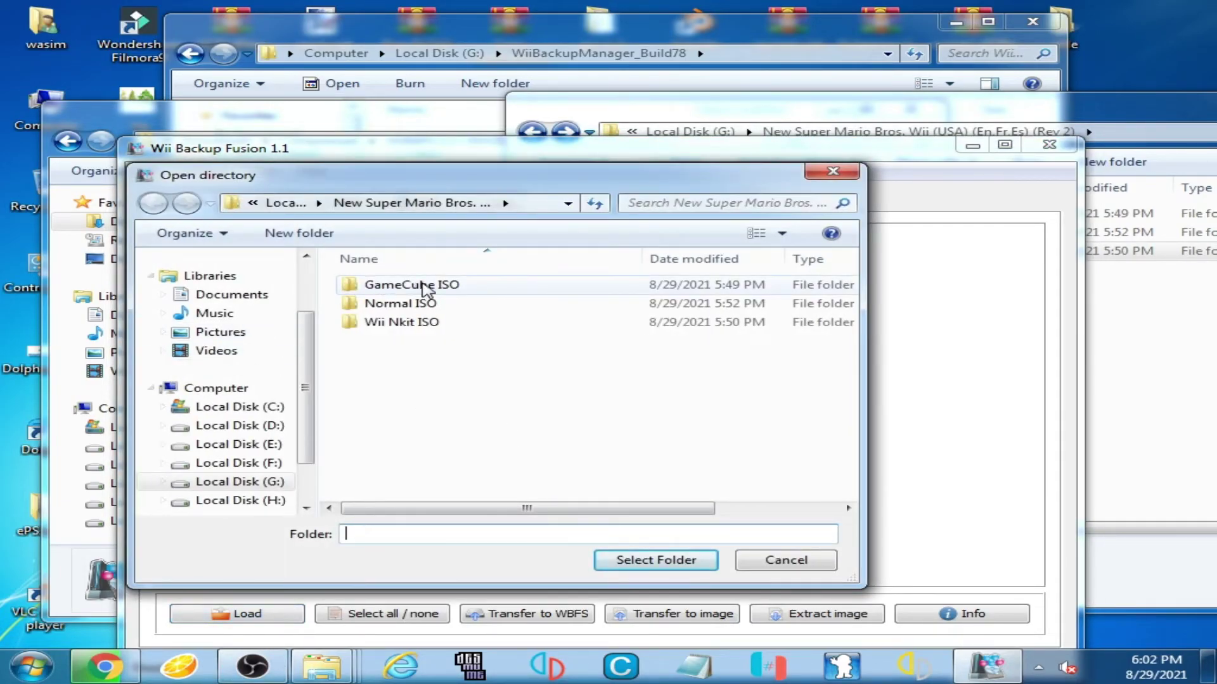
double_click(426, 286)
click(152, 203)
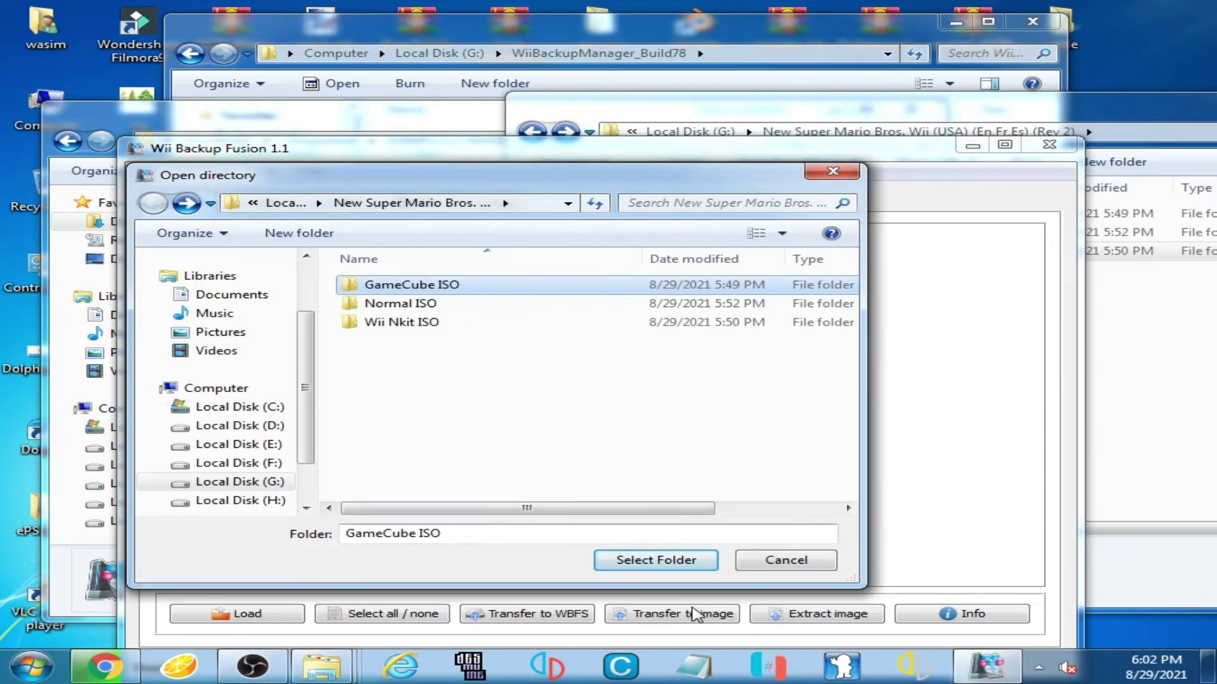
click(663, 564)
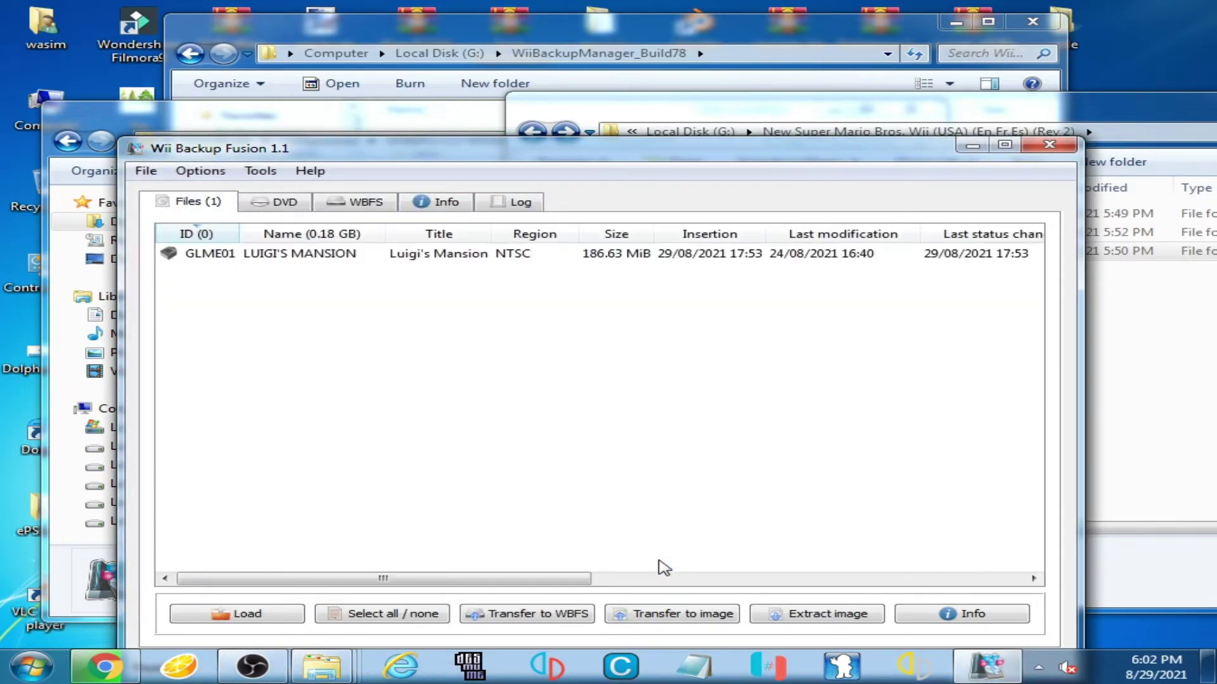
drag(606, 155, 633, 102)
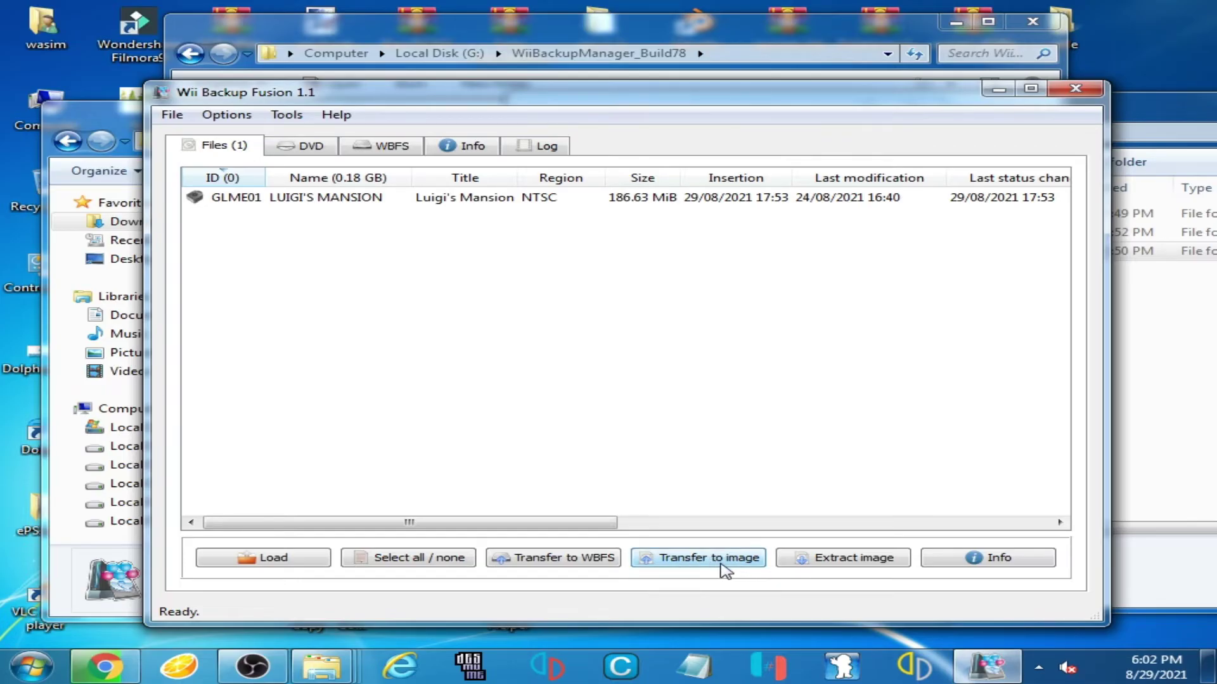
click(537, 201)
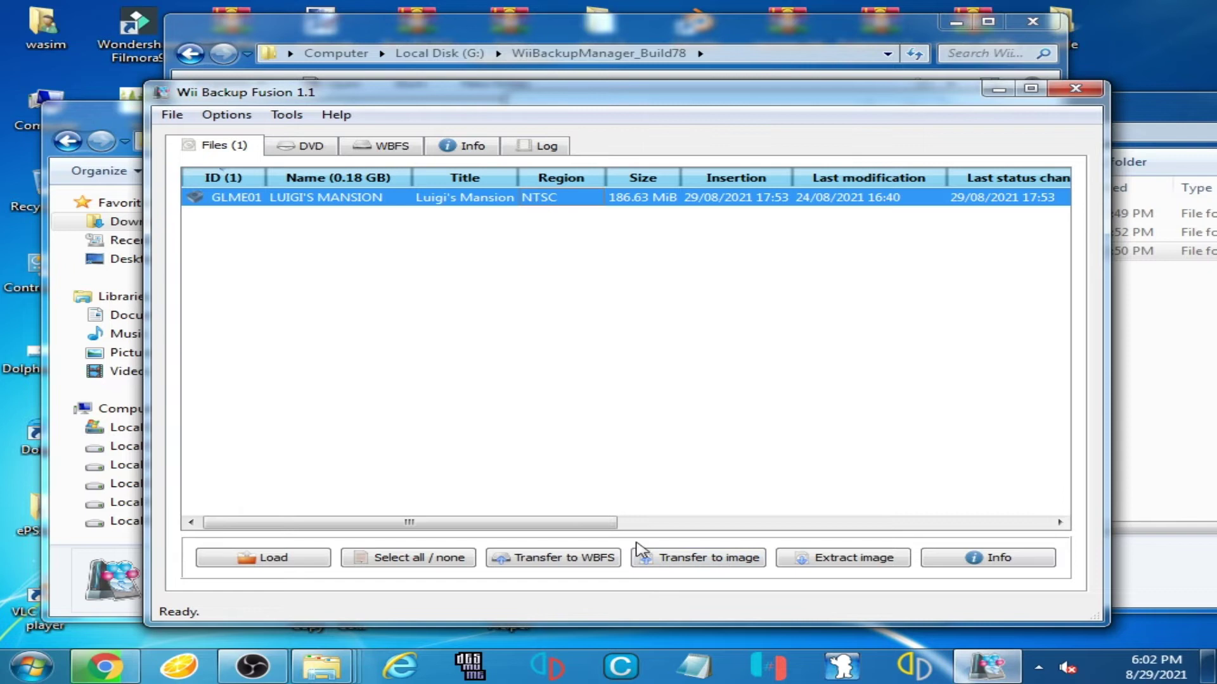
Step: Point the transfer-to-image destination at a newly created 'New folder' inside G:\...\GameCube ISO
click(690, 567)
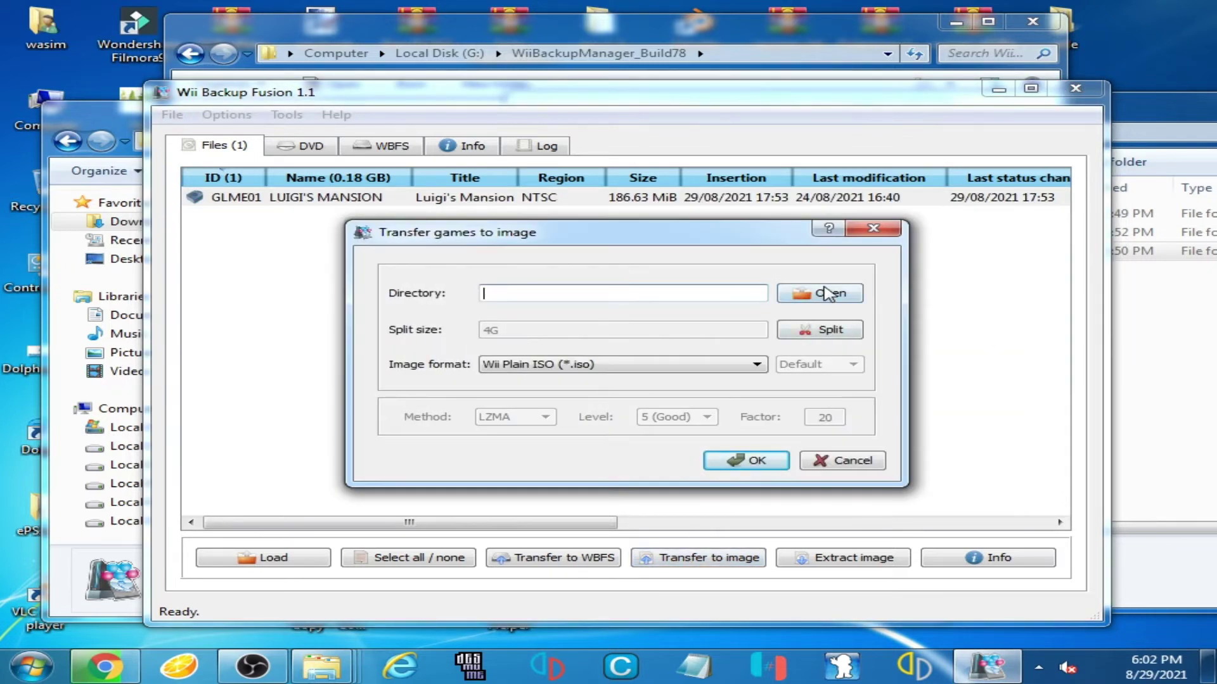
click(827, 297)
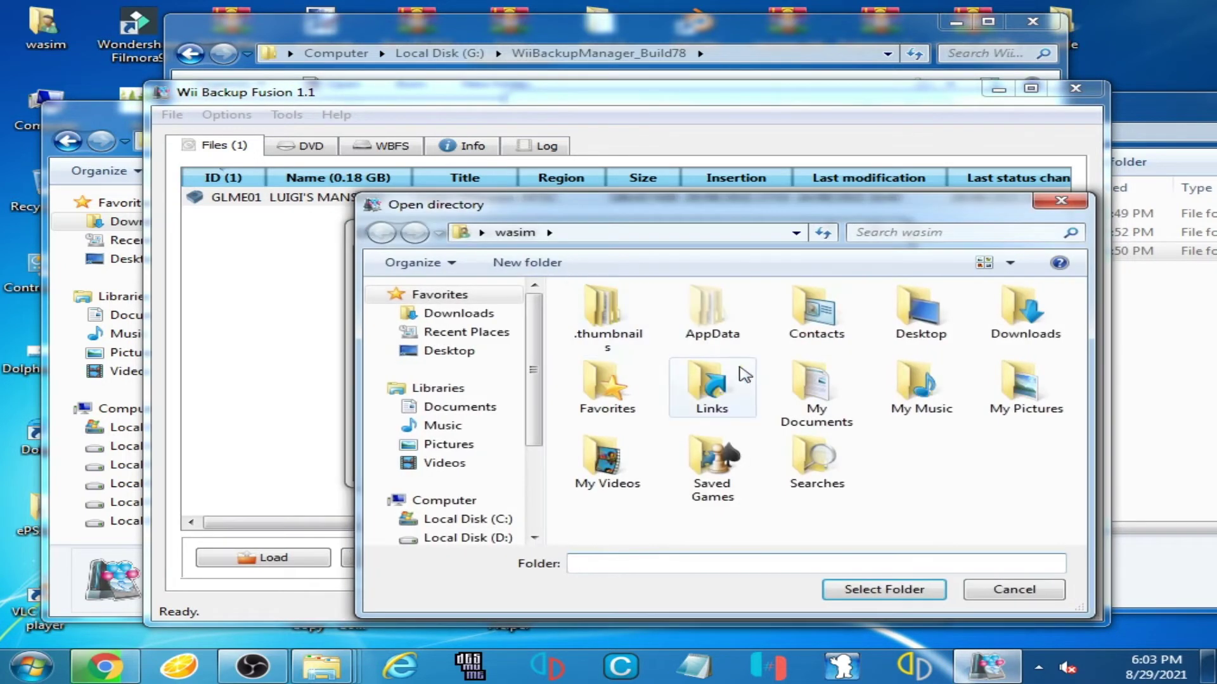
click(471, 358)
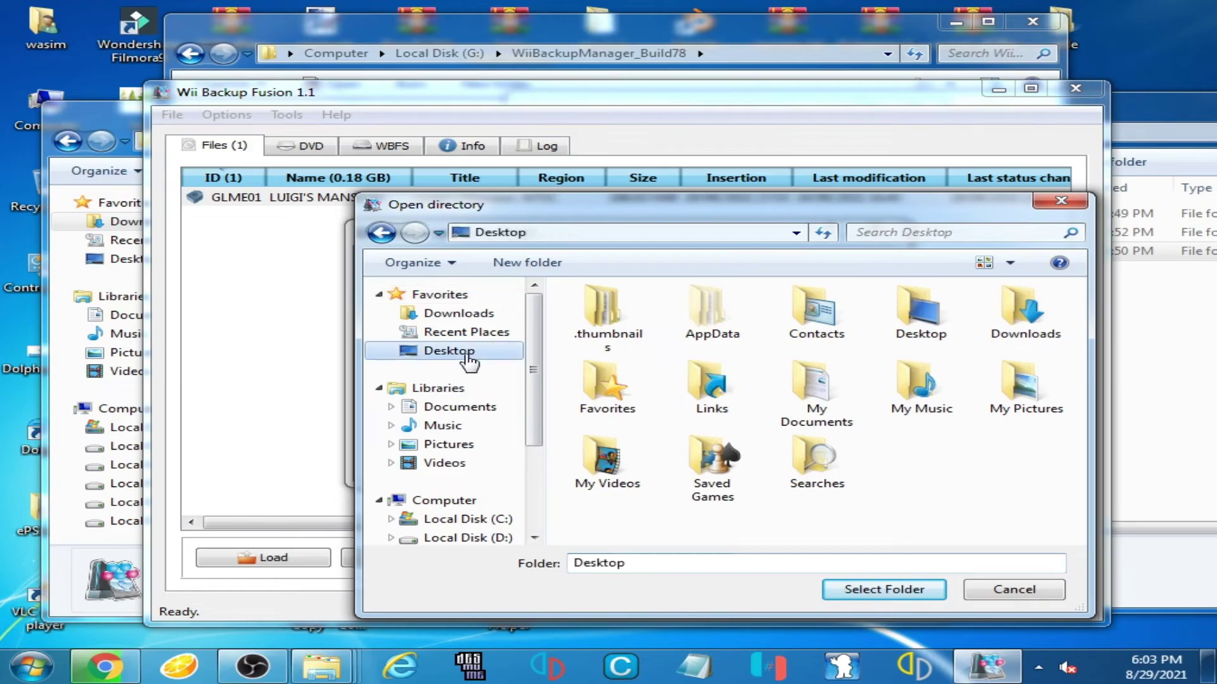
click(444, 500)
scroll(1078, 416, down, 3)
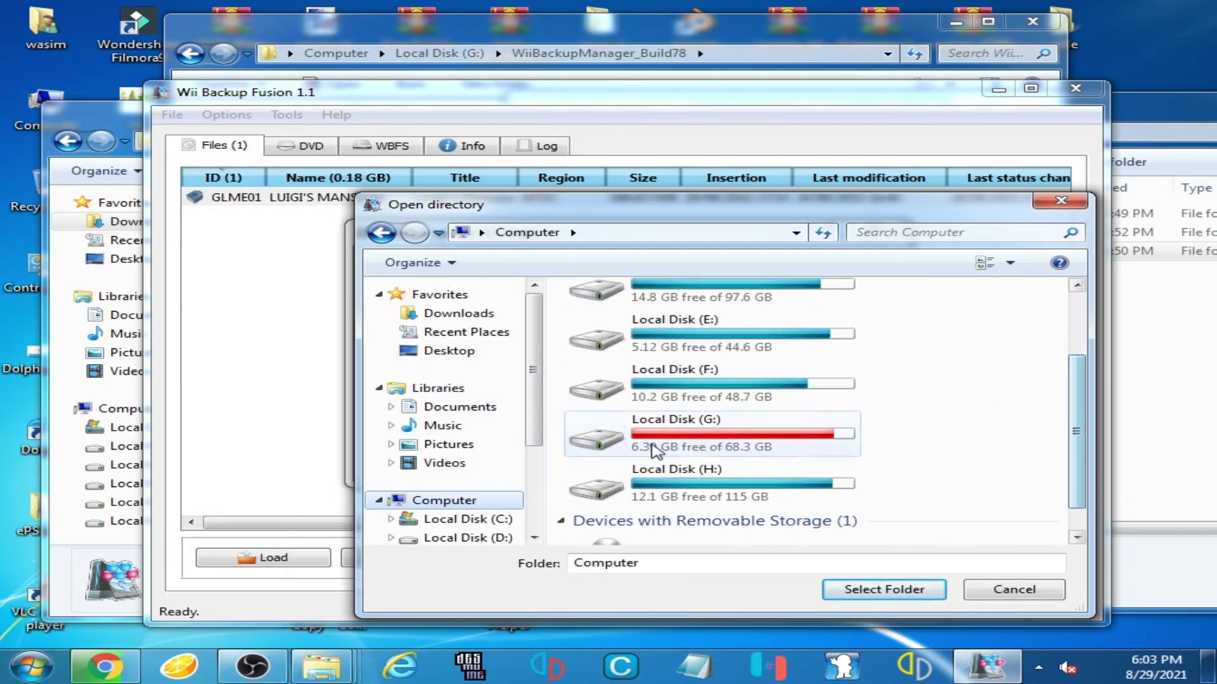
double_click(650, 449)
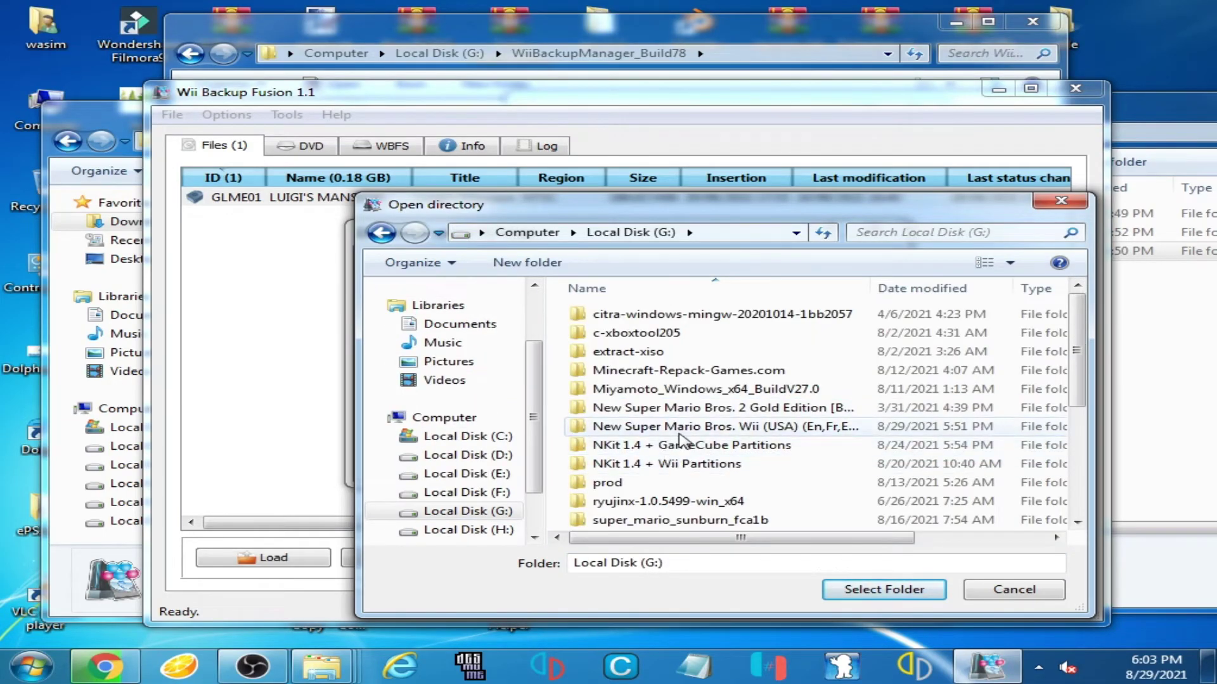
double_click(659, 426)
double_click(659, 315)
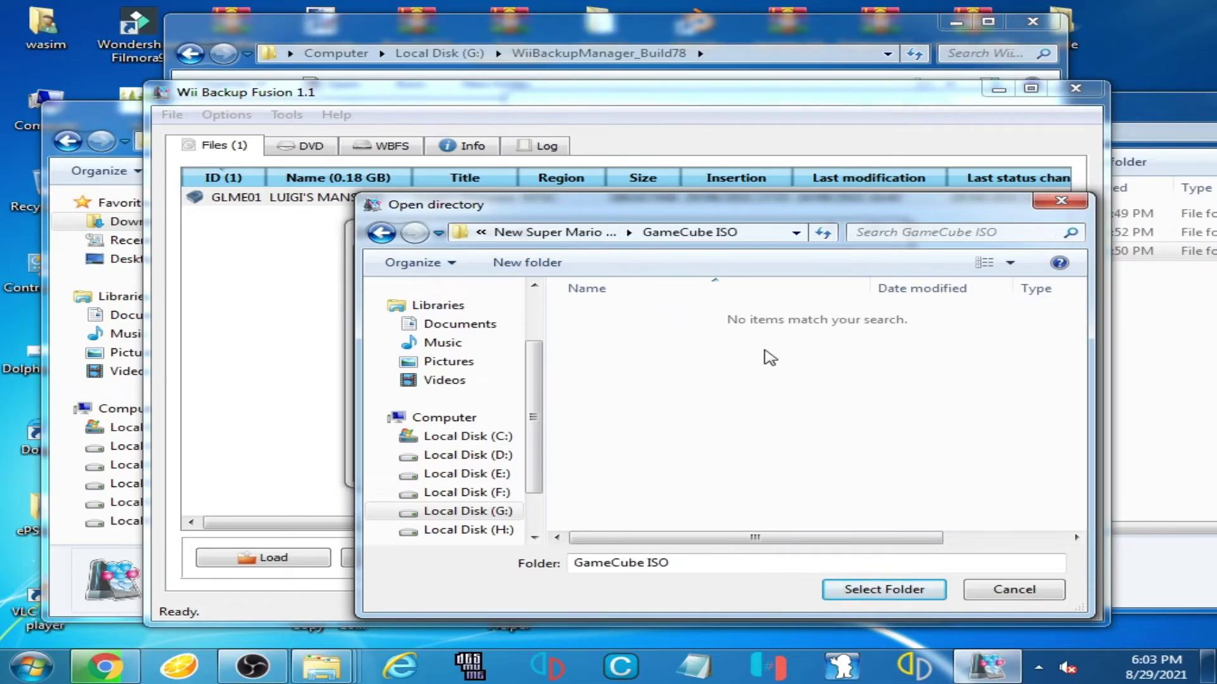
click(559, 263)
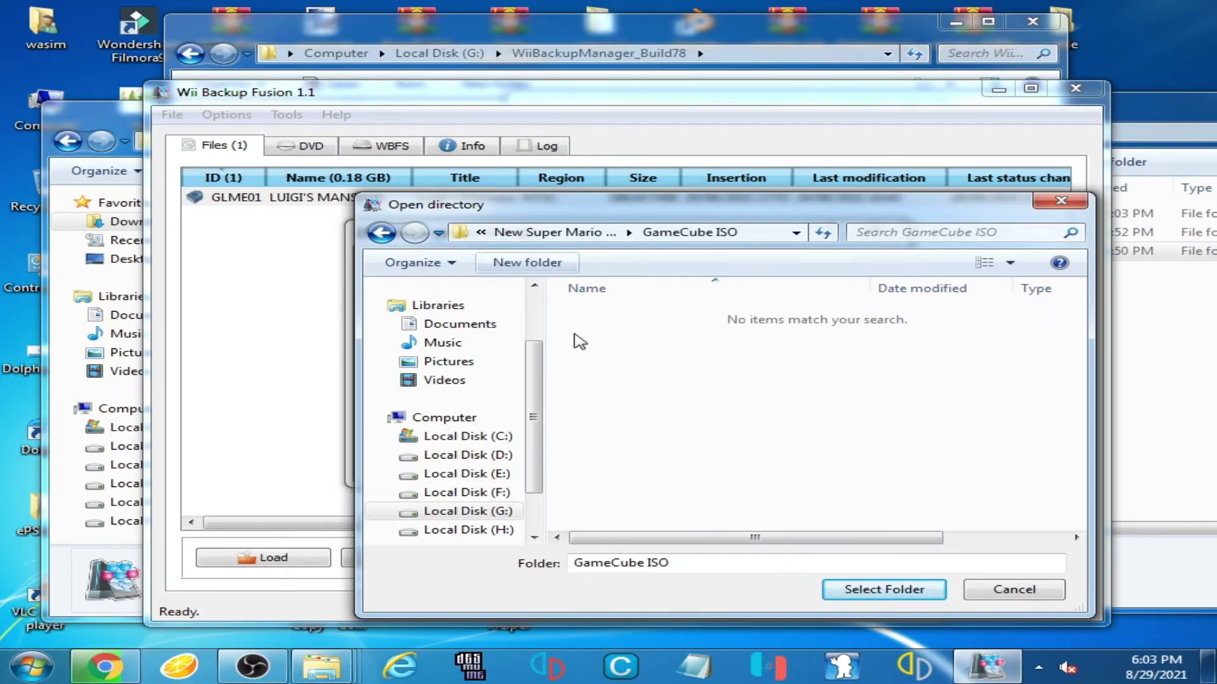
click(626, 353)
click(668, 326)
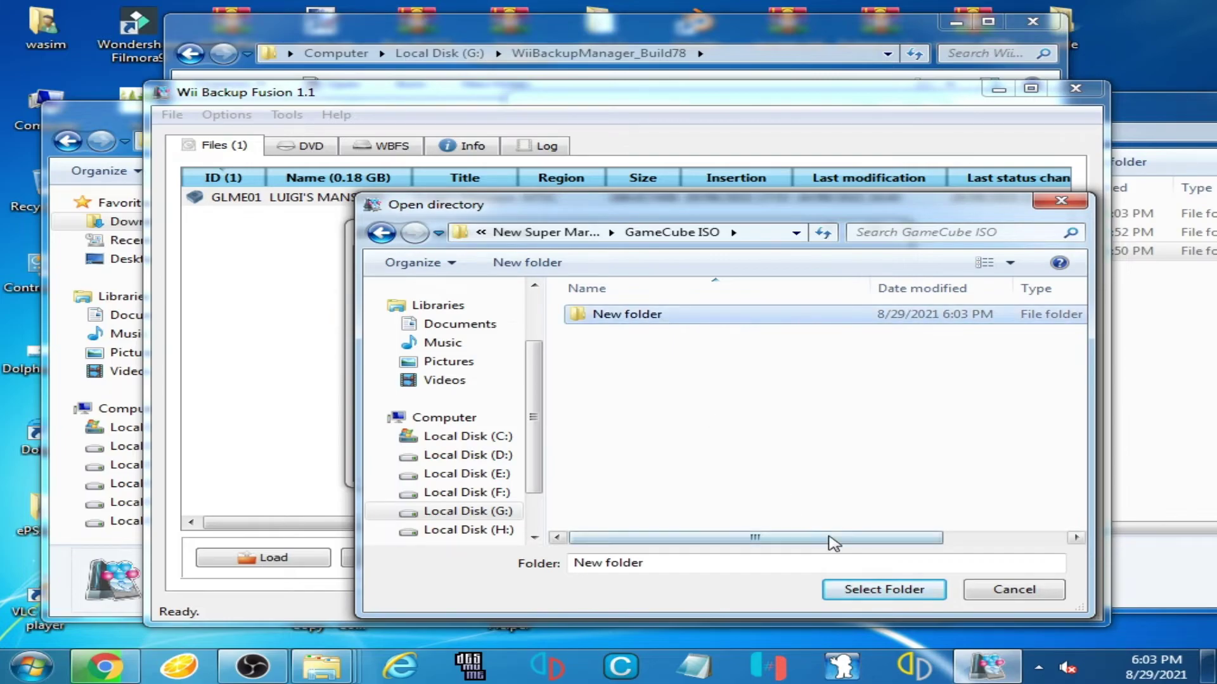
click(884, 590)
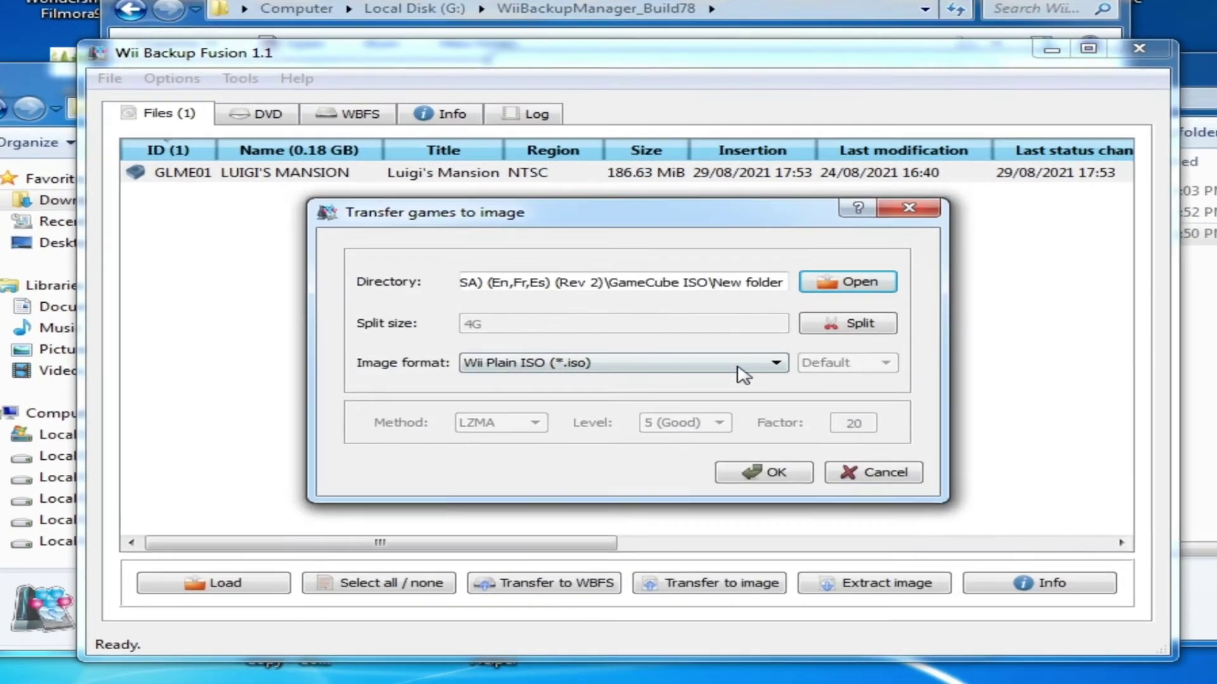
Step: Convert Luigi's Mansion to a Wii Backup File System Container (*.wbfs) image, then close Wii Backup Fusion
click(735, 365)
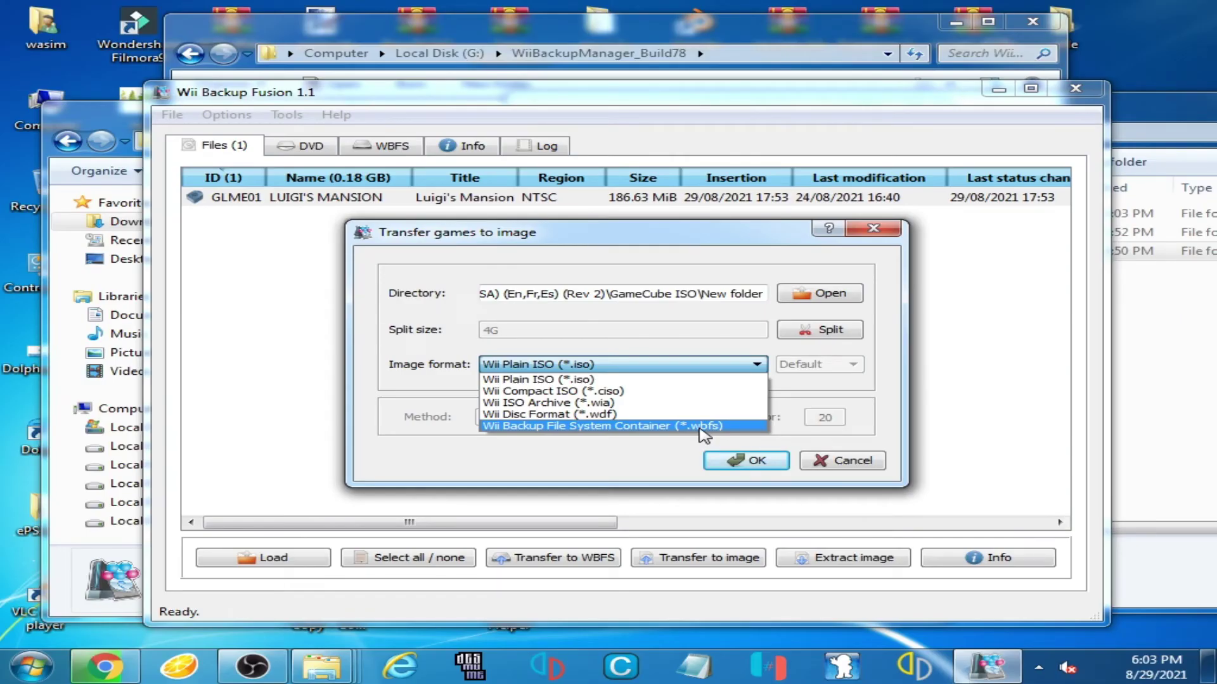
click(700, 426)
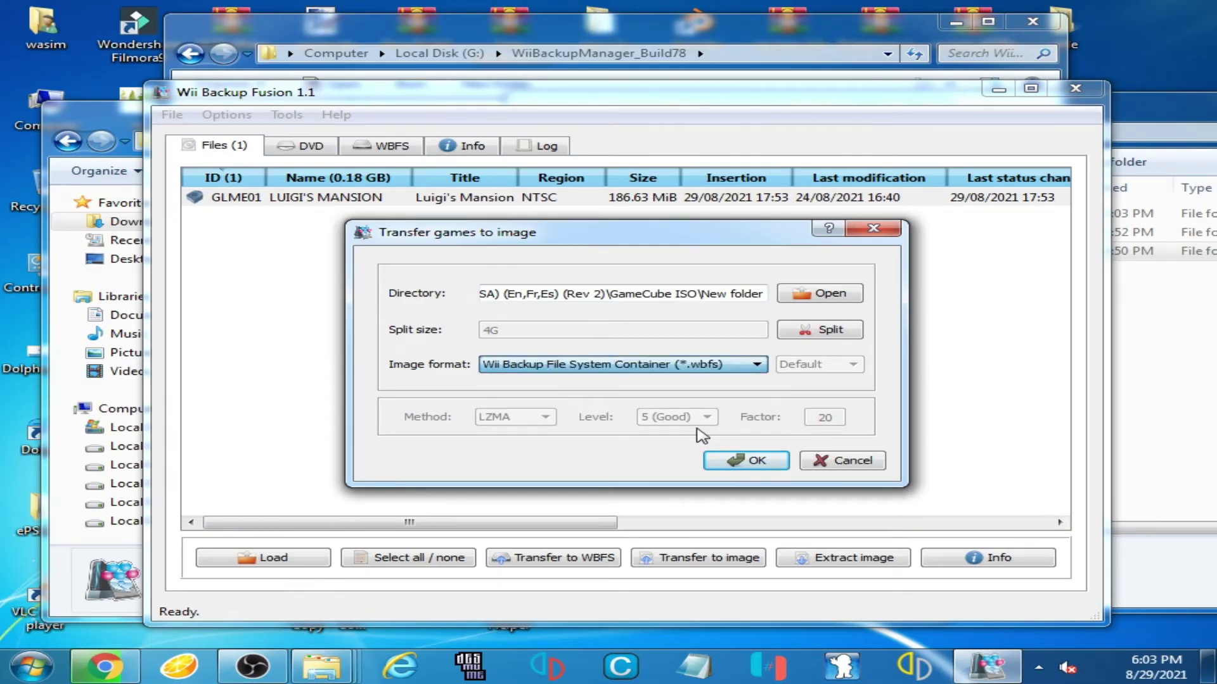
click(752, 462)
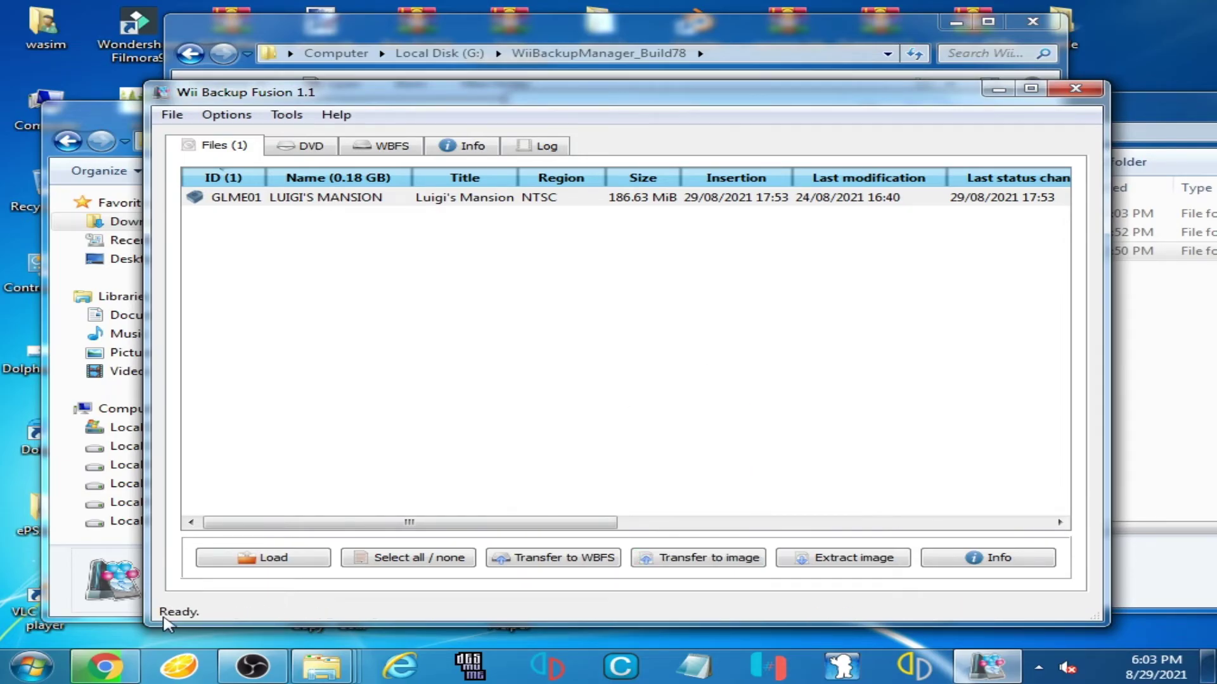
click(1073, 89)
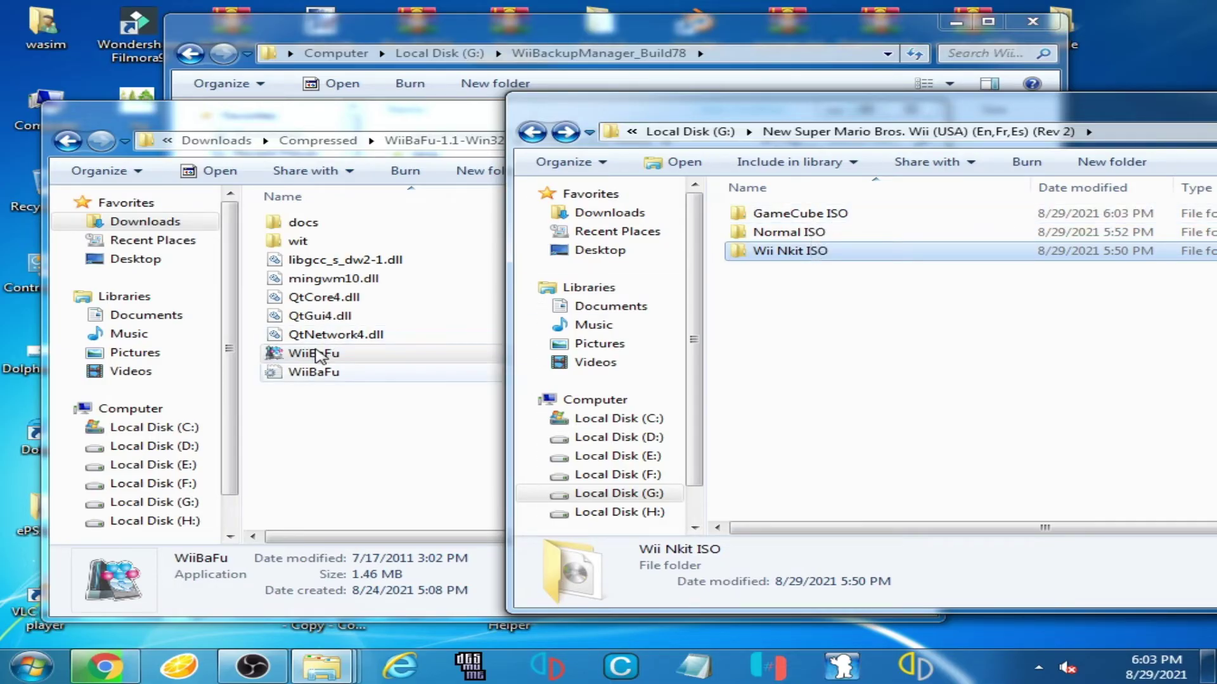
Step: Confirm GLME01.wbfs is in New folder, open Wii Nkit ISO, and relaunch Wii Backup Fusion
double_click(770, 216)
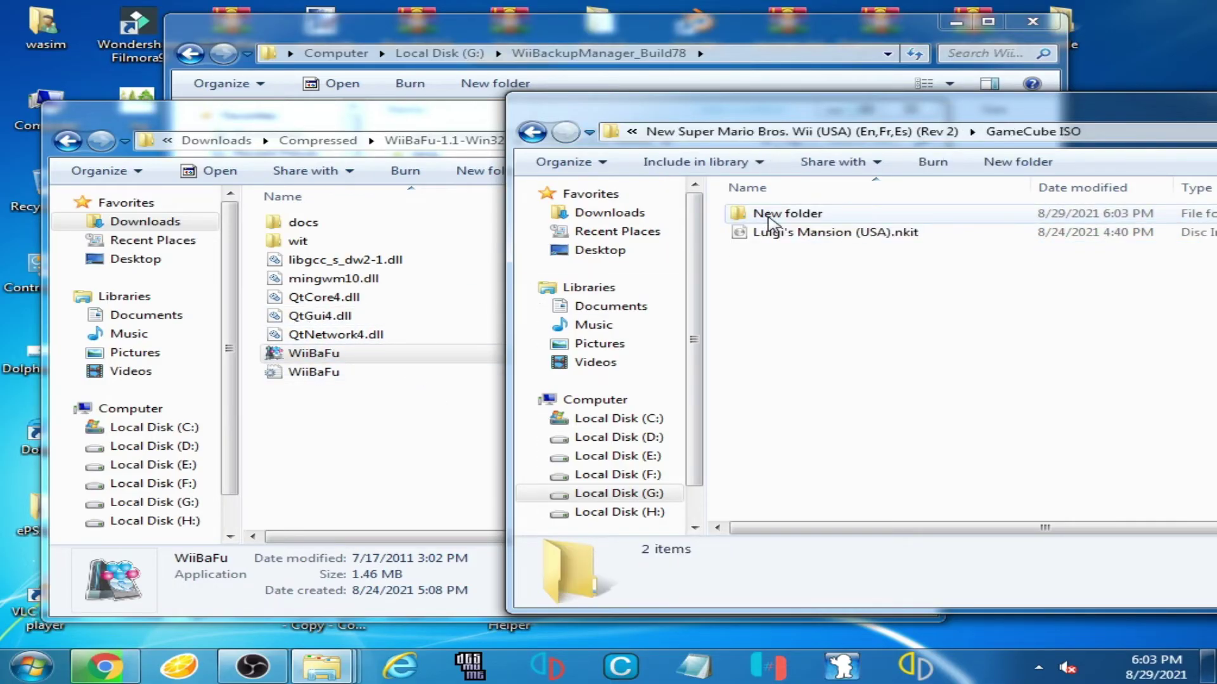
double_click(793, 218)
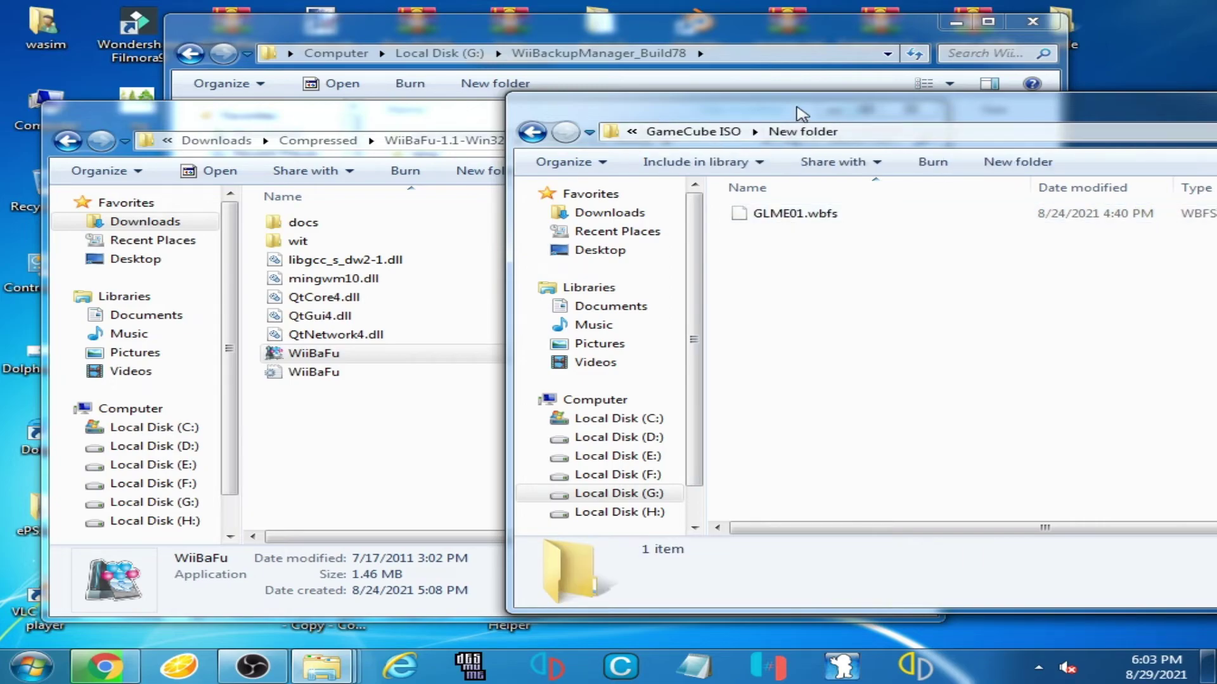
drag(802, 114, 712, 106)
click(442, 124)
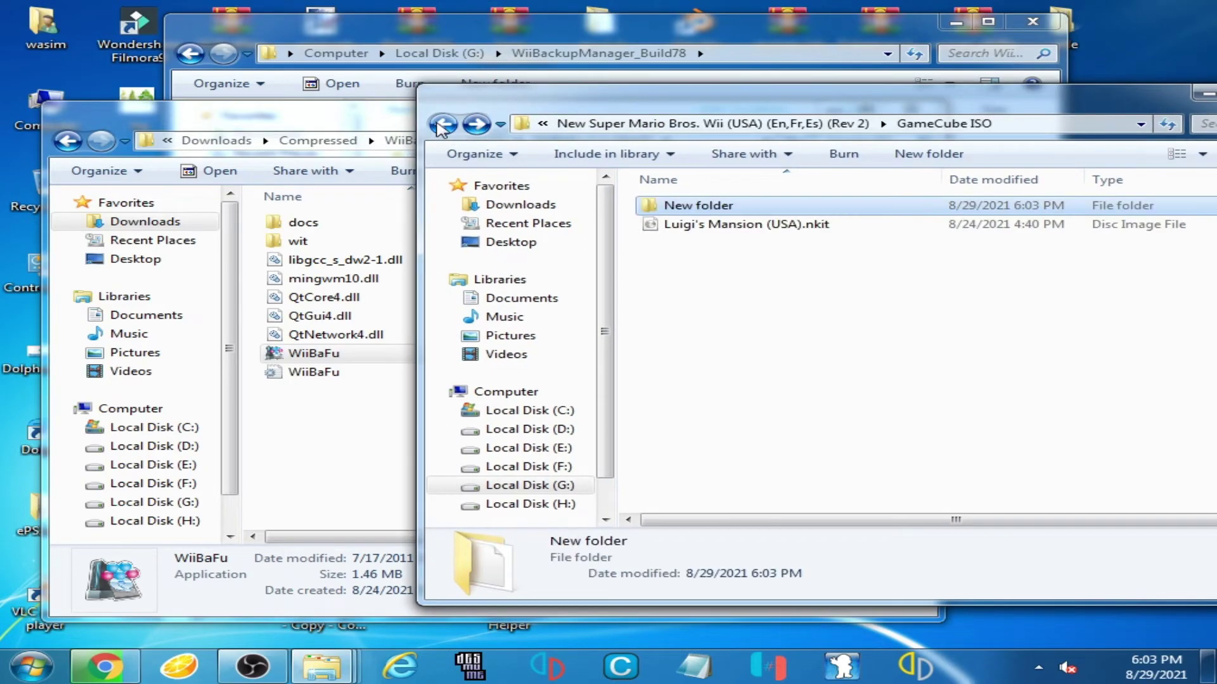
click(442, 125)
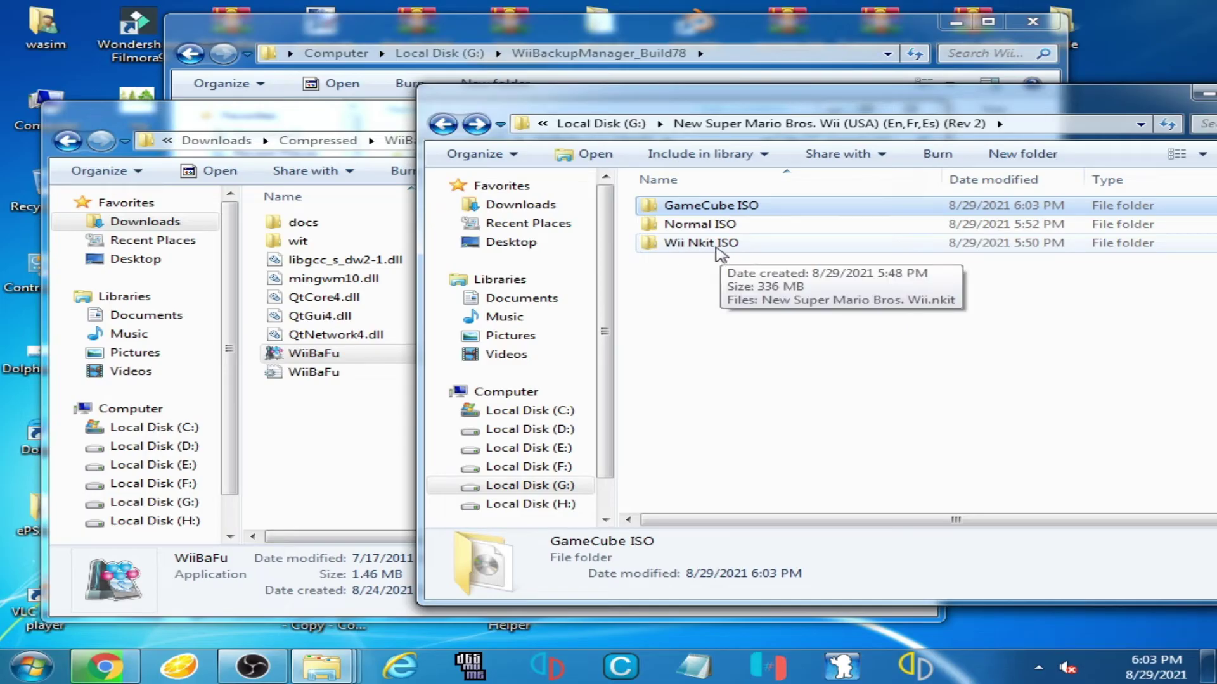
double_click(720, 254)
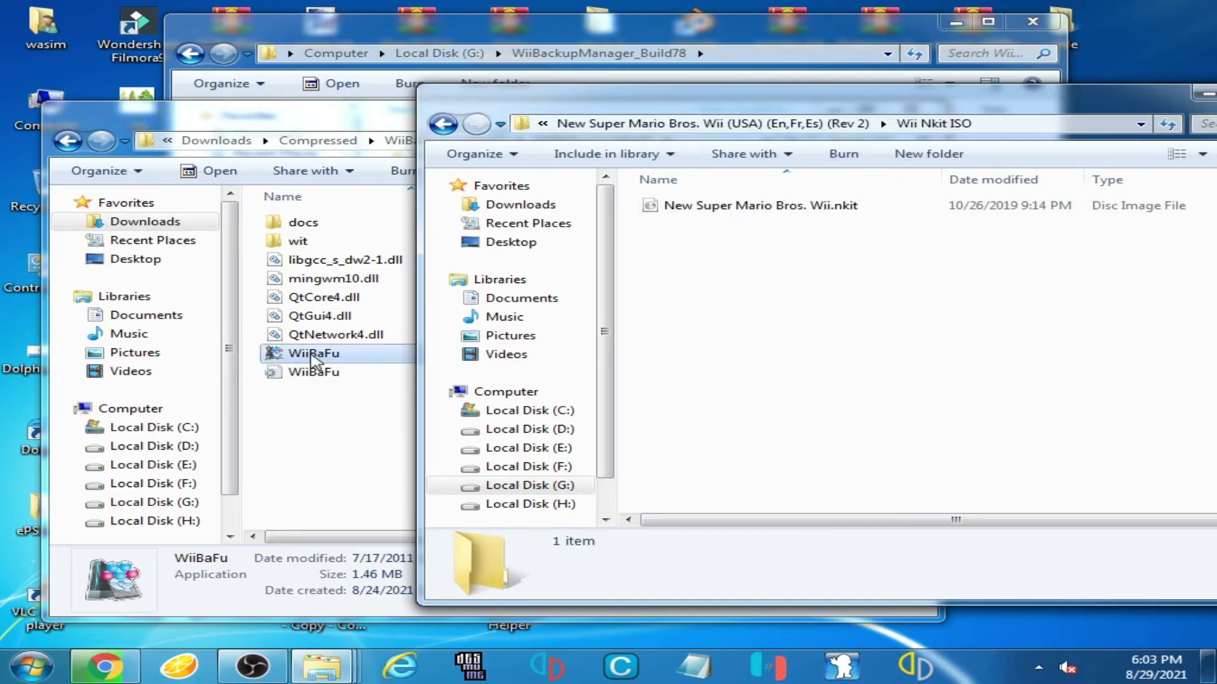
double_click(312, 358)
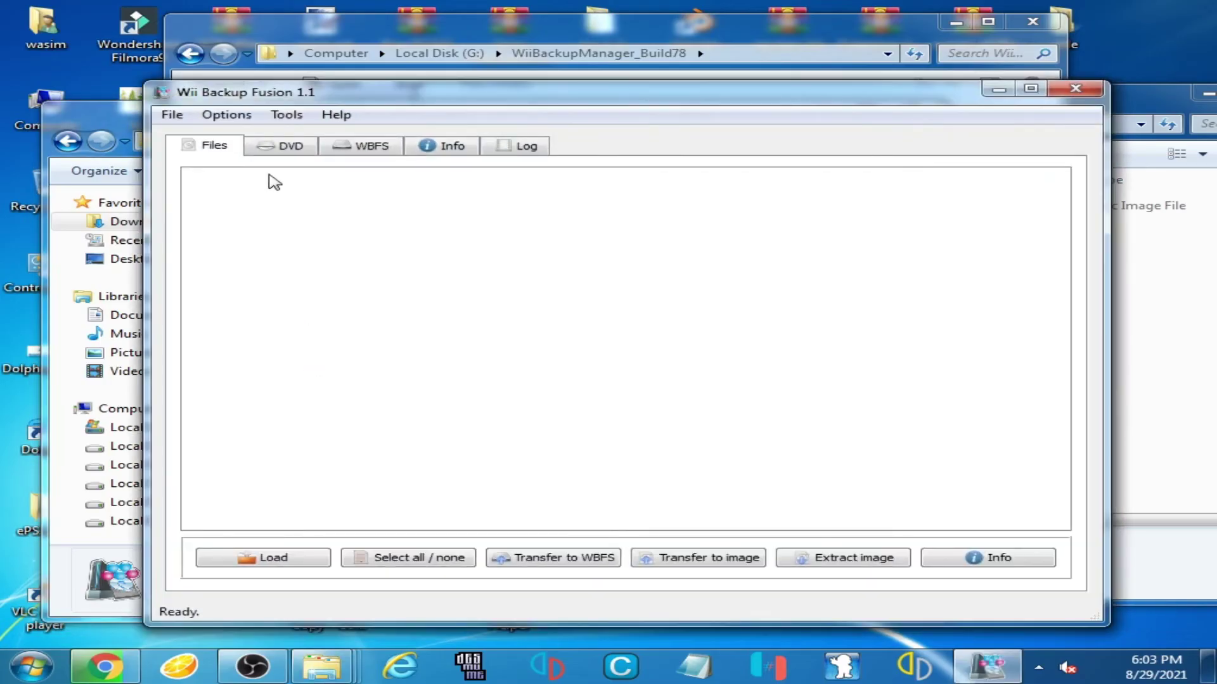
Step: Load the Wii Nkit ISO folder in Wii Backup Fusion, which fails with 'Loading games failed!'
click(314, 556)
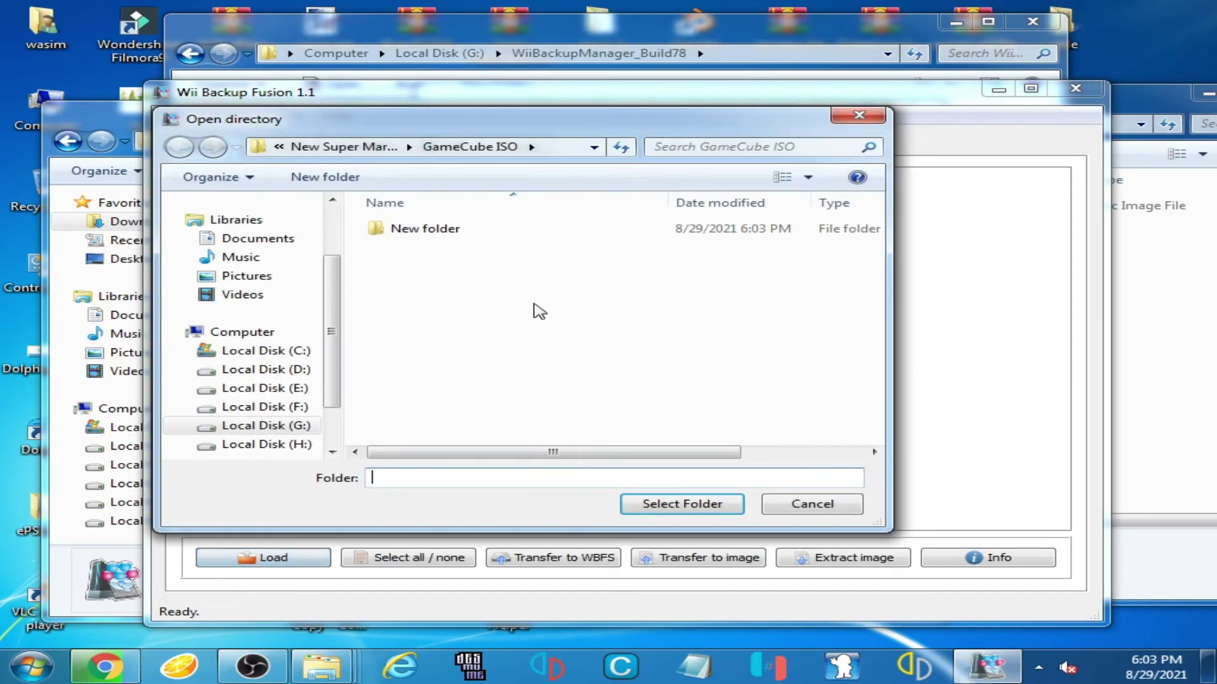
click(333, 147)
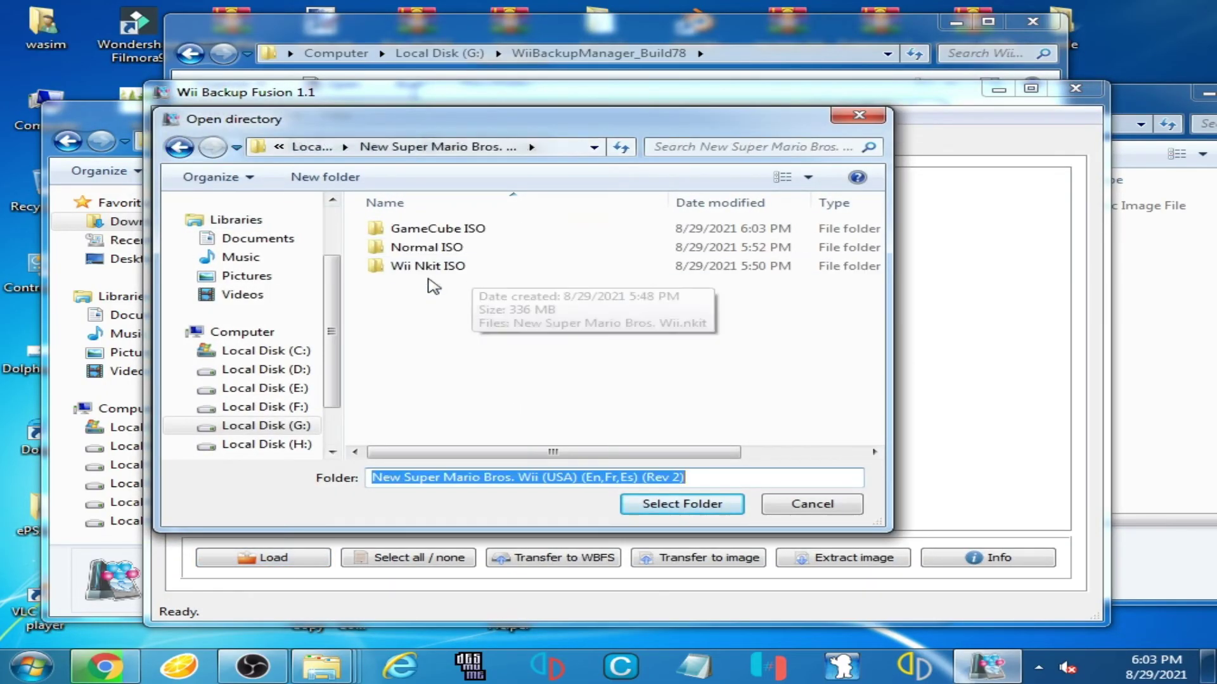
click(428, 267)
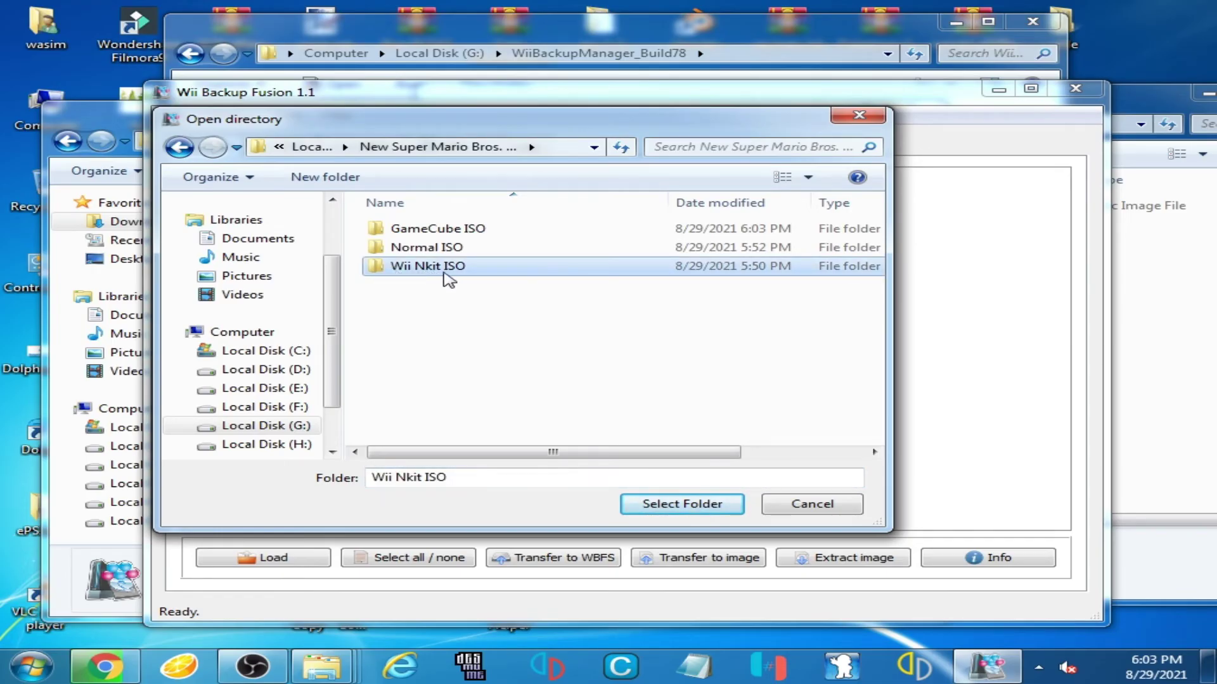
double_click(448, 272)
click(178, 148)
click(652, 505)
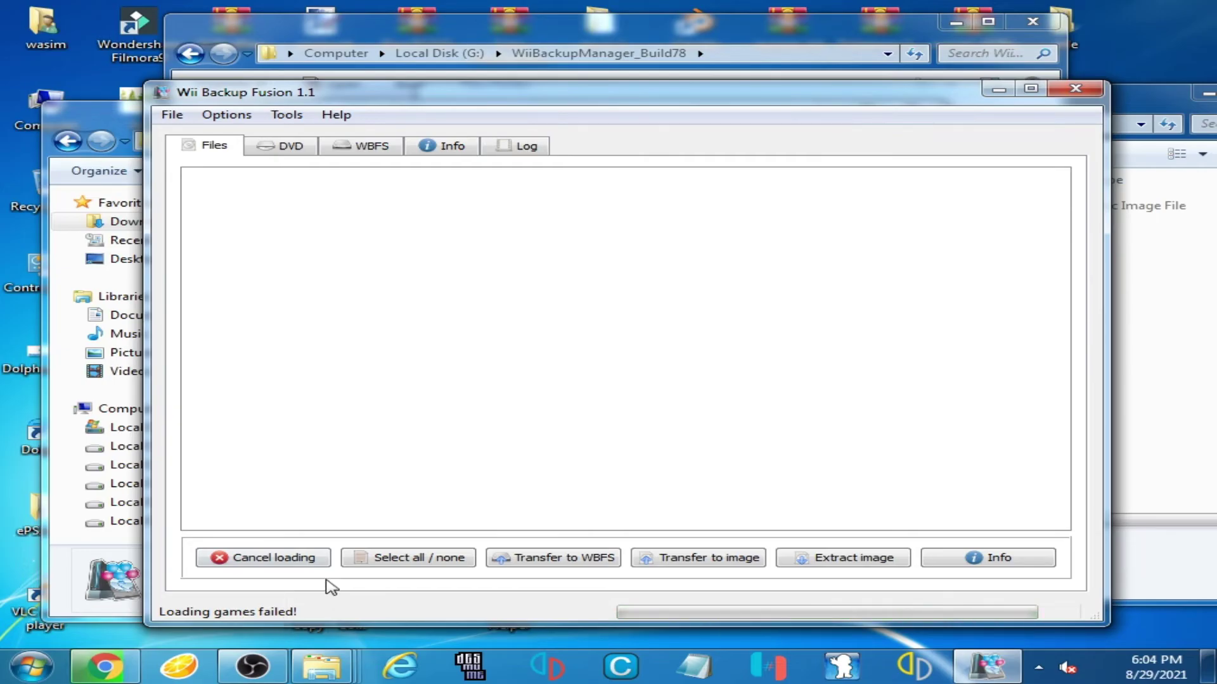
key(alt+Tab)
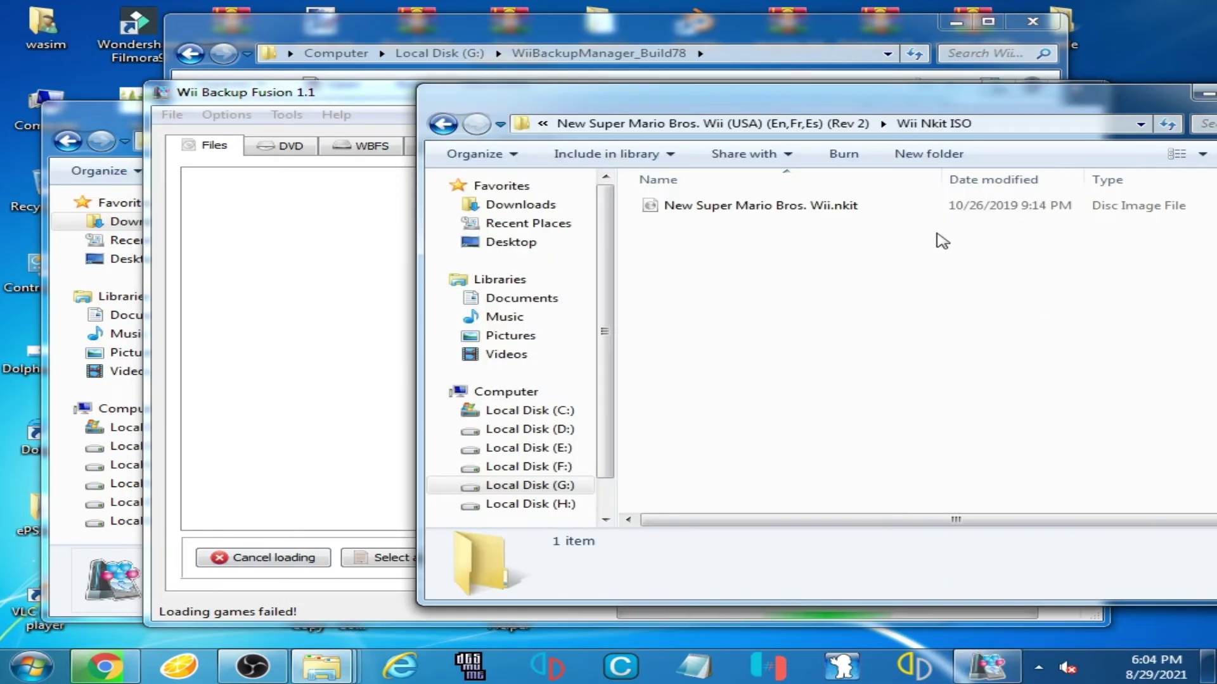
click(451, 127)
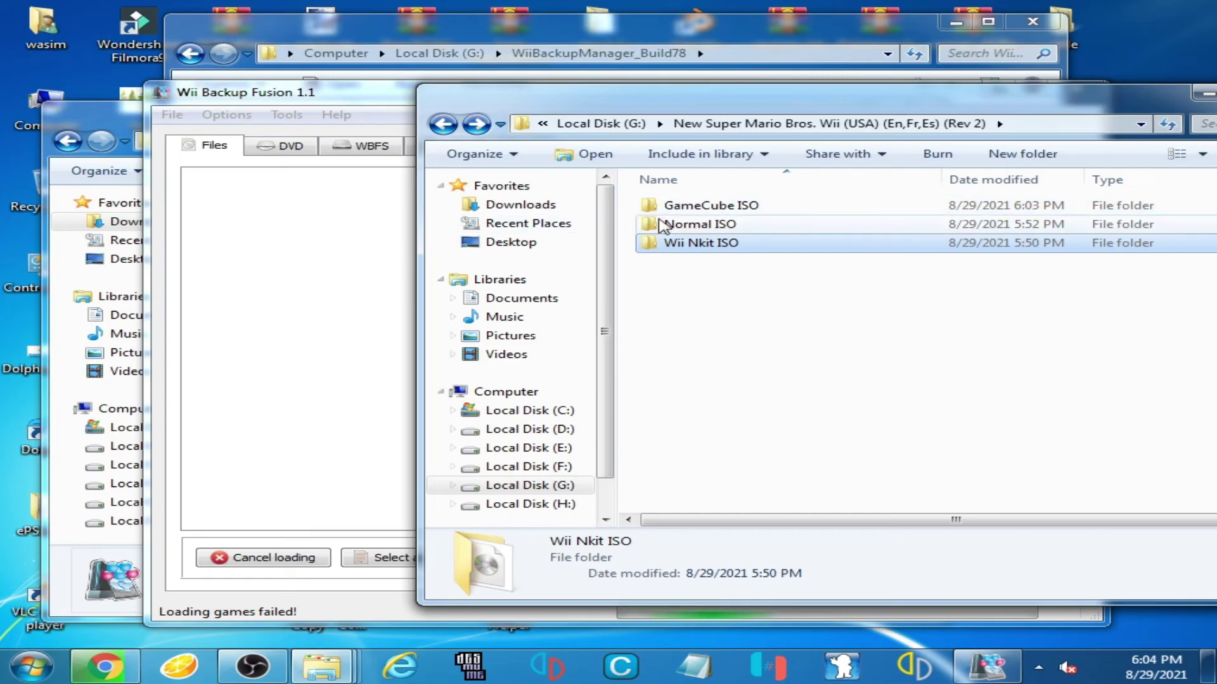
double_click(709, 207)
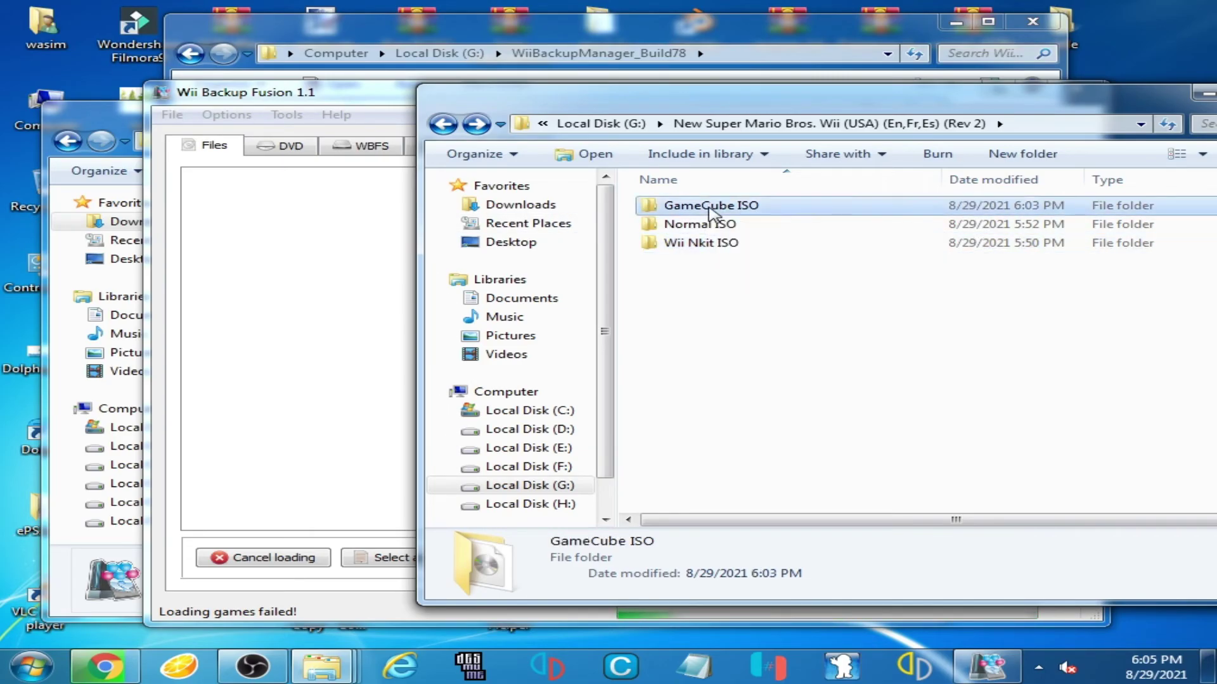
click(444, 125)
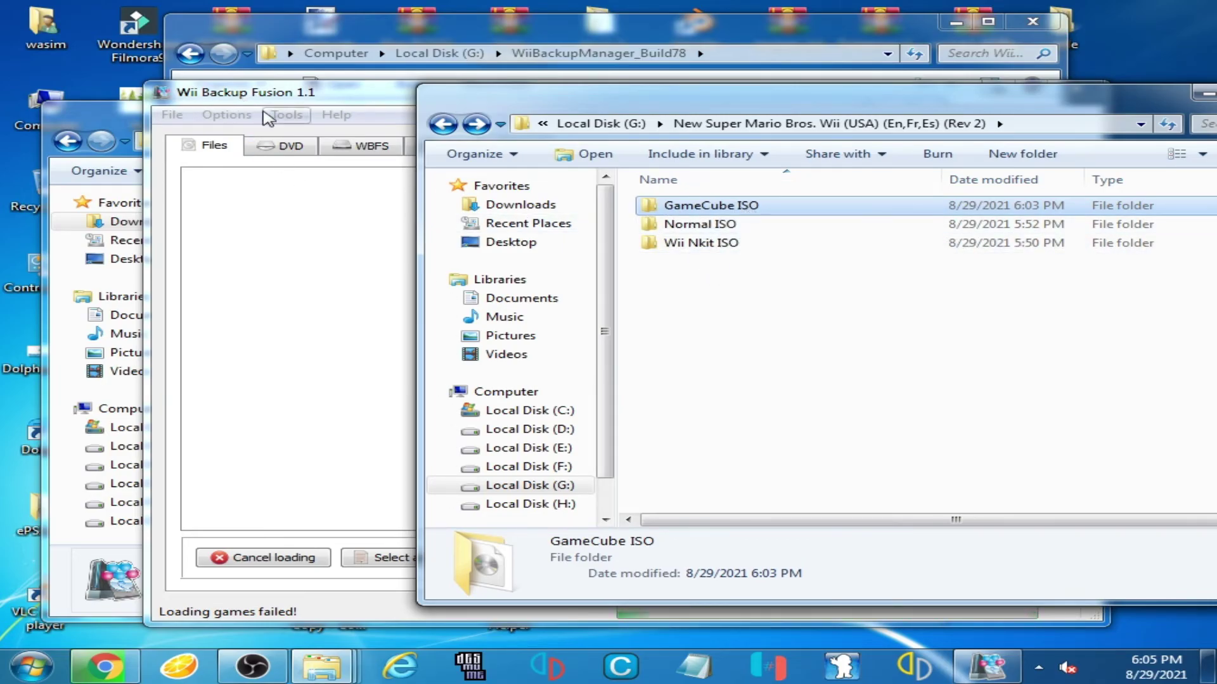
click(102, 317)
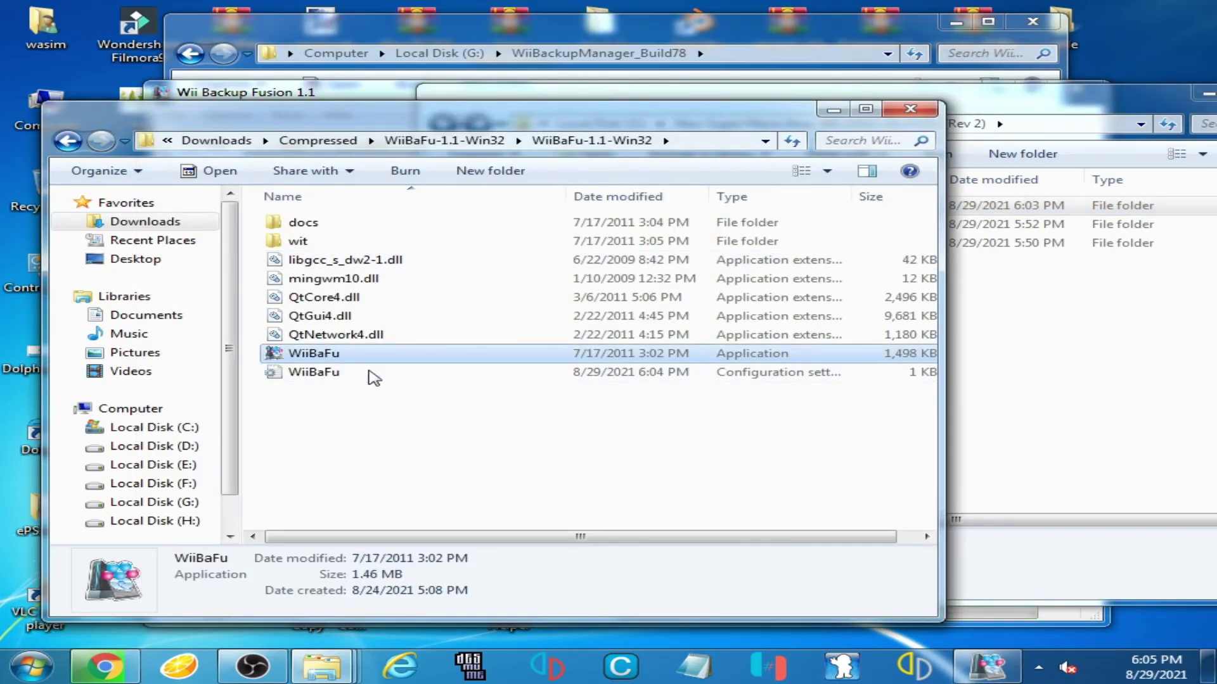
click(1026, 332)
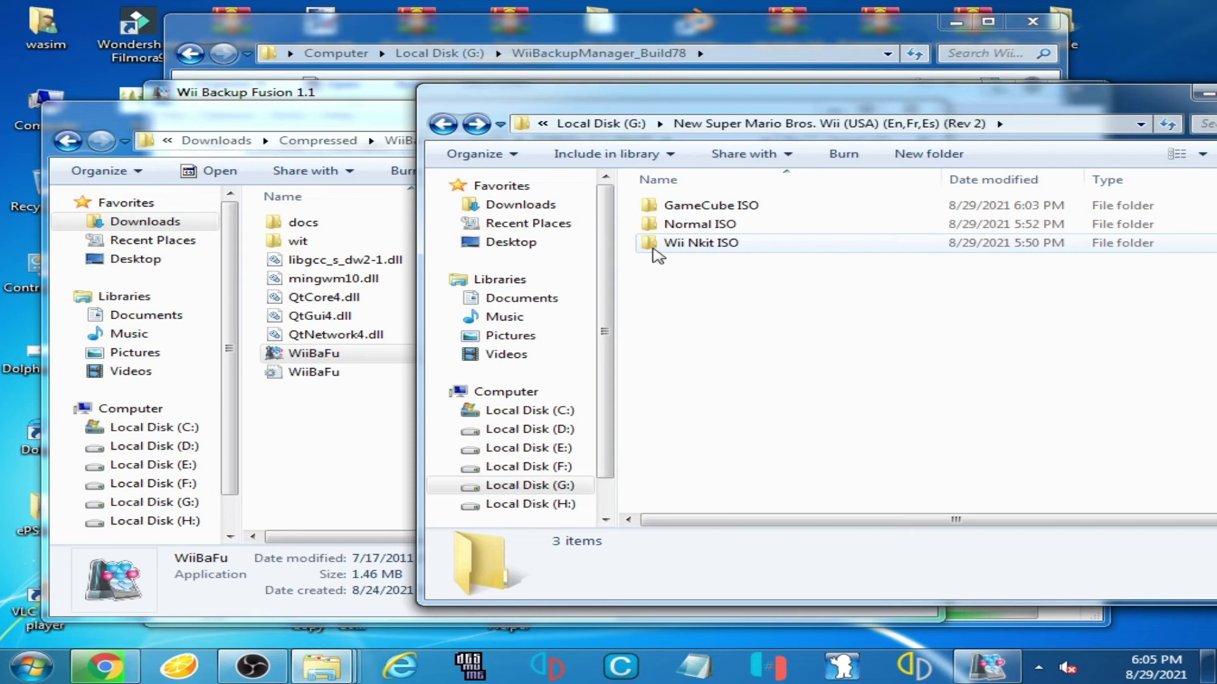
double_click(729, 244)
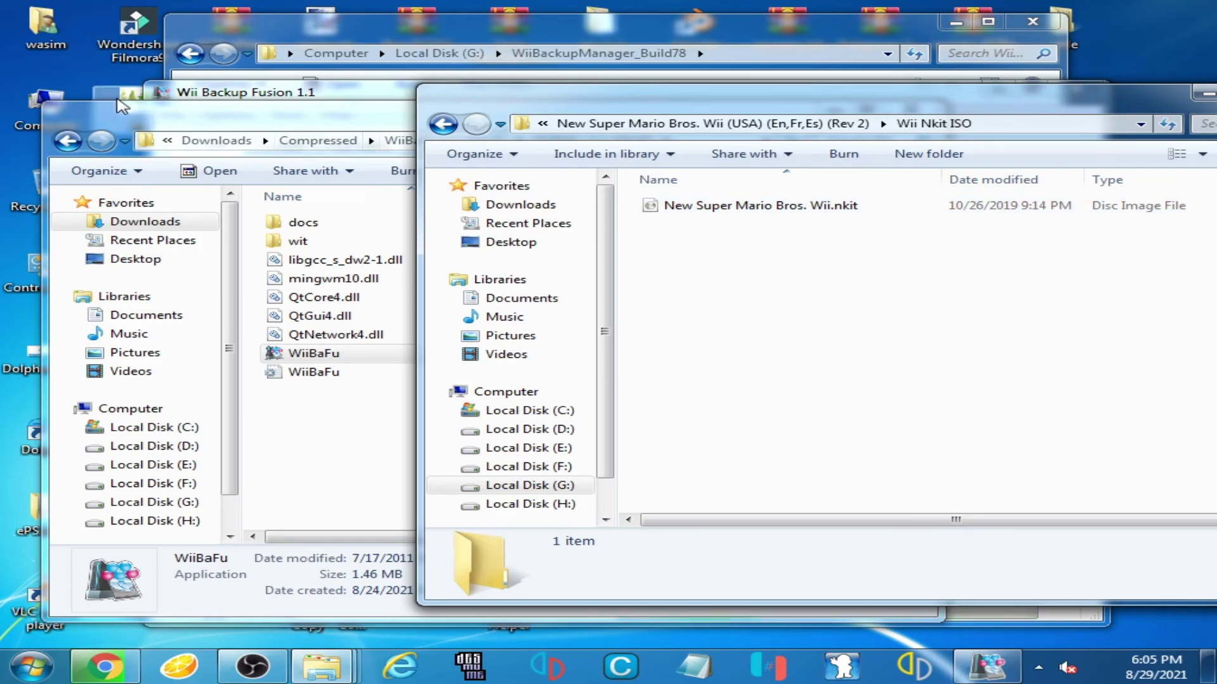
Step: Browse from Computer to Local Disk (G:) and open the NKit 1.4 + Wii Partitions folder
click(126, 112)
double_click(38, 107)
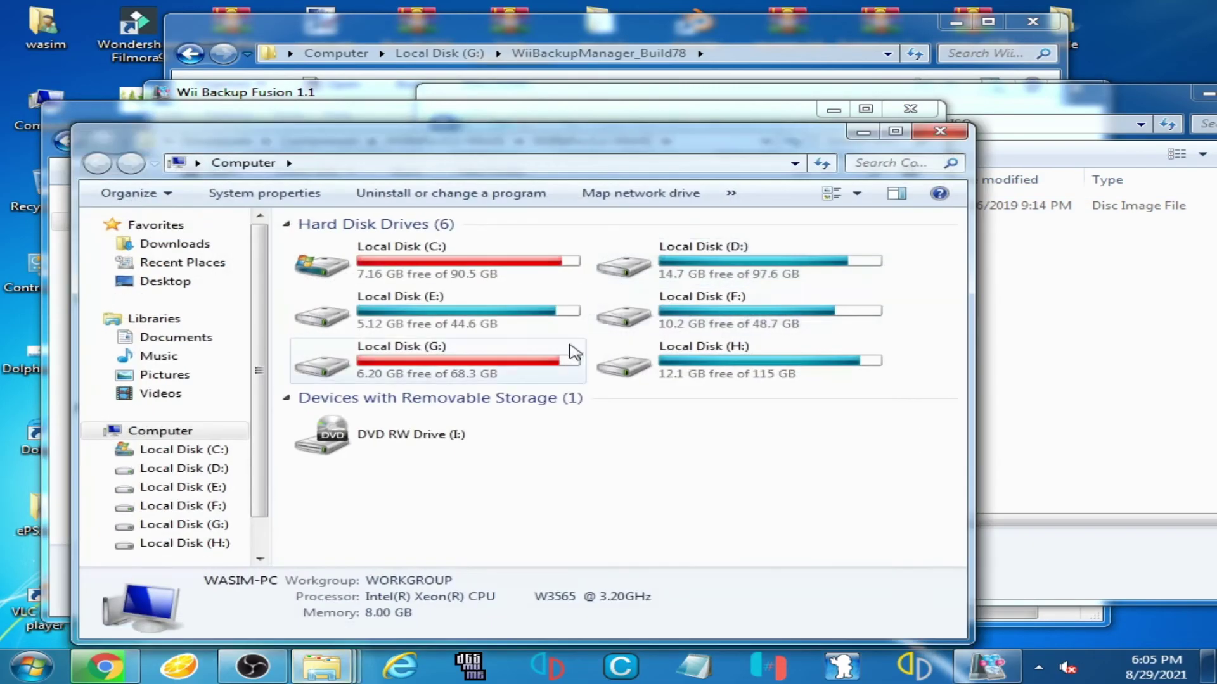
double_click(542, 356)
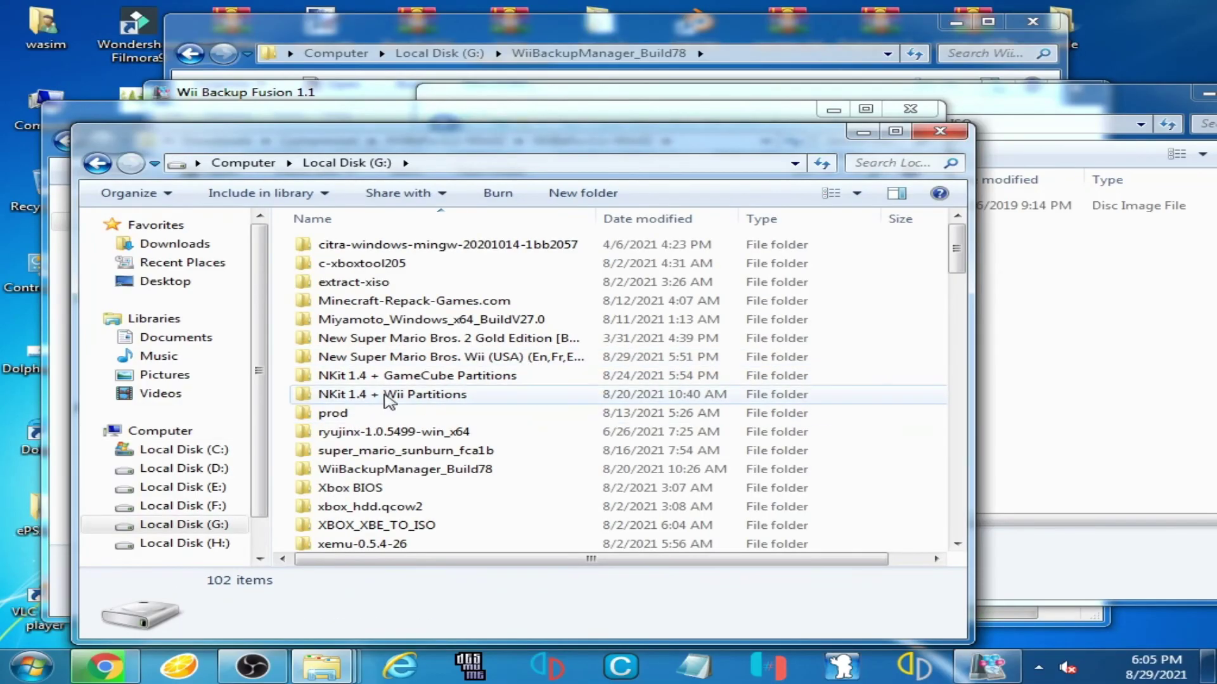
mouse_move(364, 404)
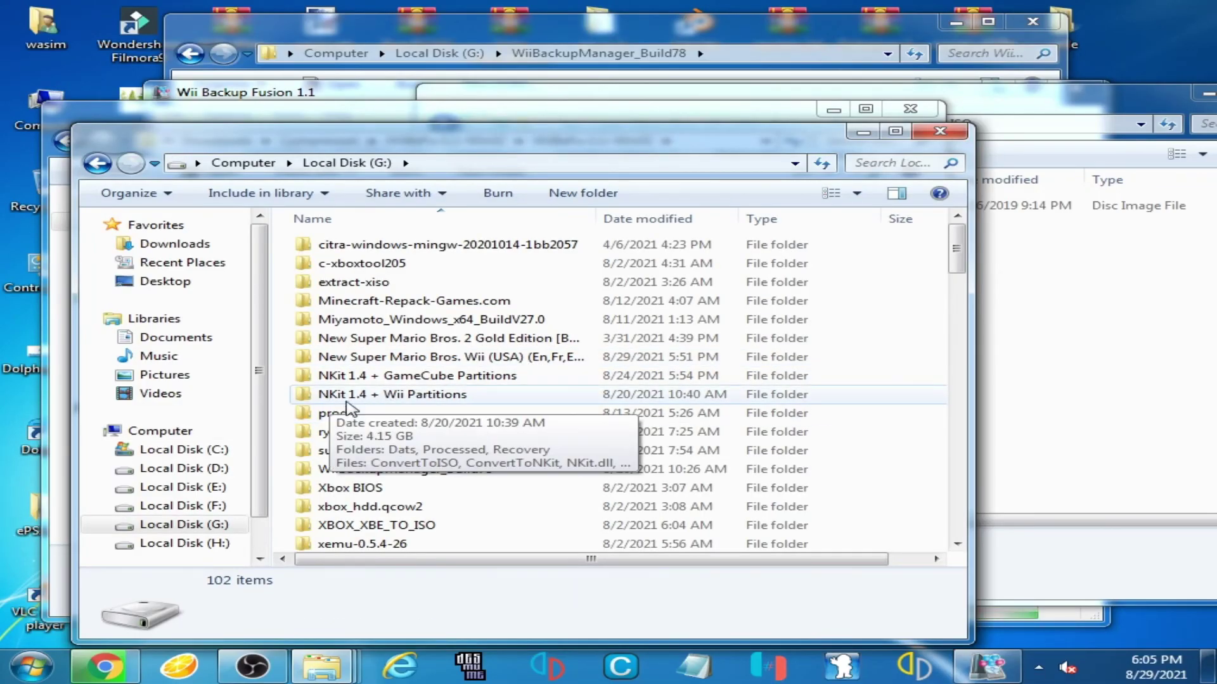
double_click(422, 399)
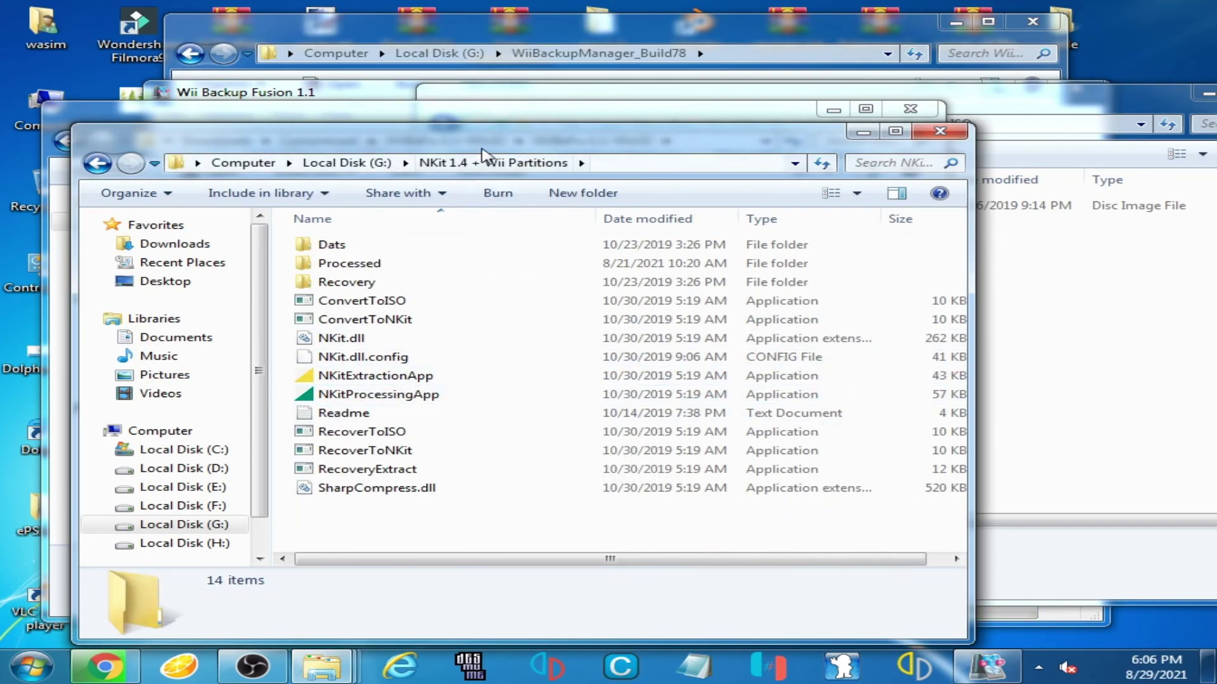
drag(483, 150, 621, 196)
Step: View NKitProcessingApp, close the NKit folder window, and bring Wii Backup Fusion forward
click(1191, 328)
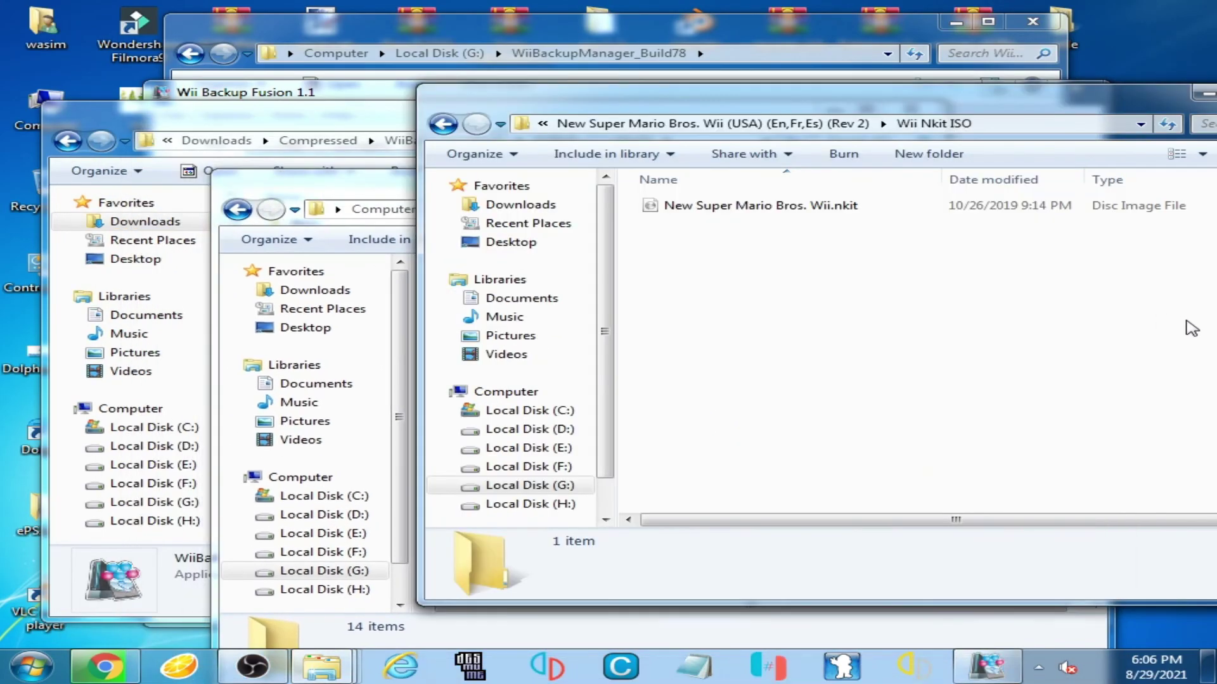
mouse_move(356, 195)
mouse_down()
mouse_move(457, 135)
mouse_move(349, 174)
mouse_up()
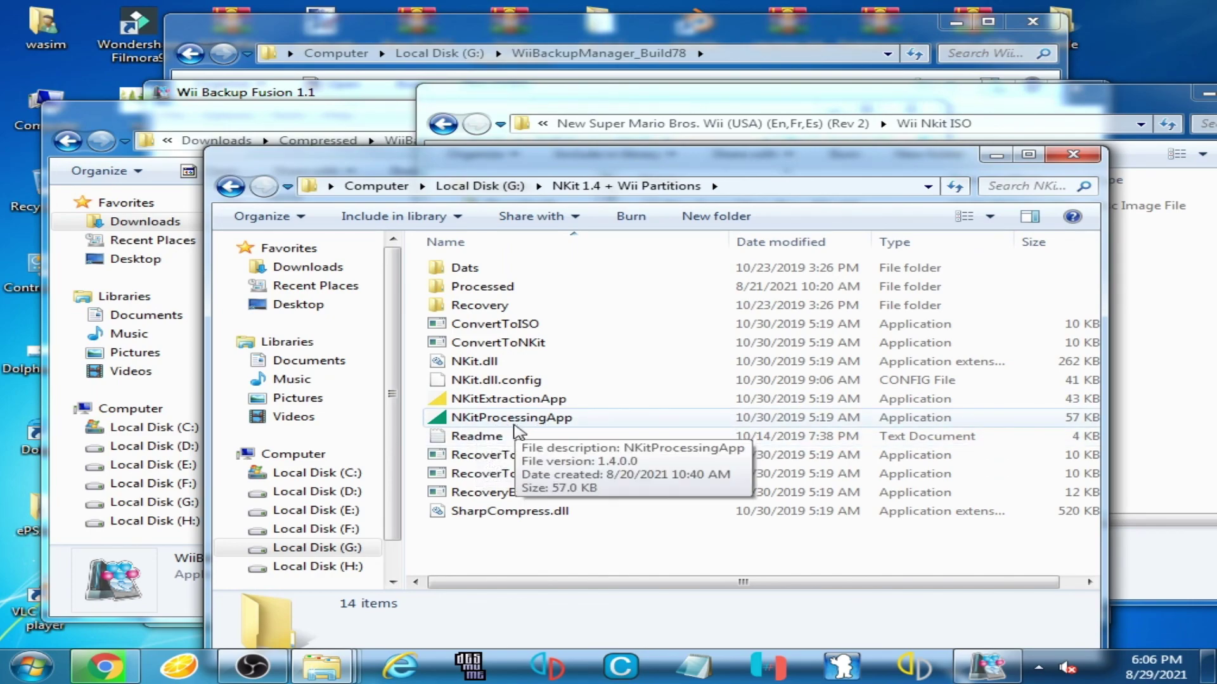
drag(672, 162, 771, 181)
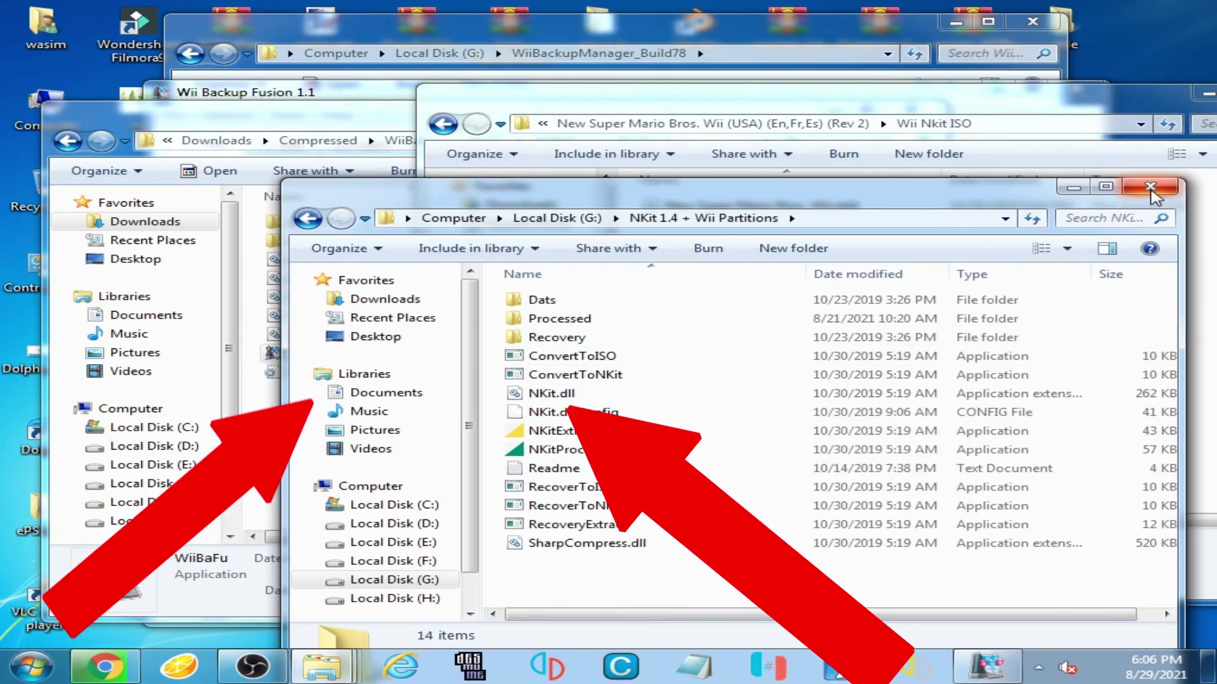
click(1150, 188)
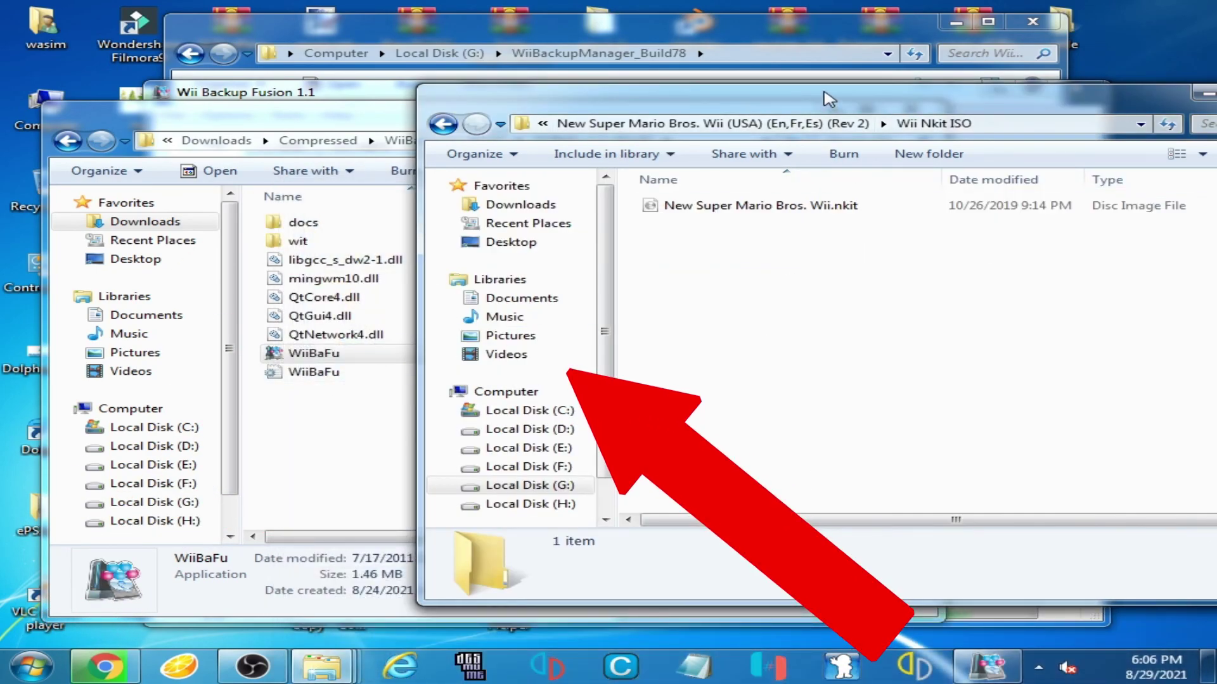
drag(826, 99, 916, 83)
click(989, 613)
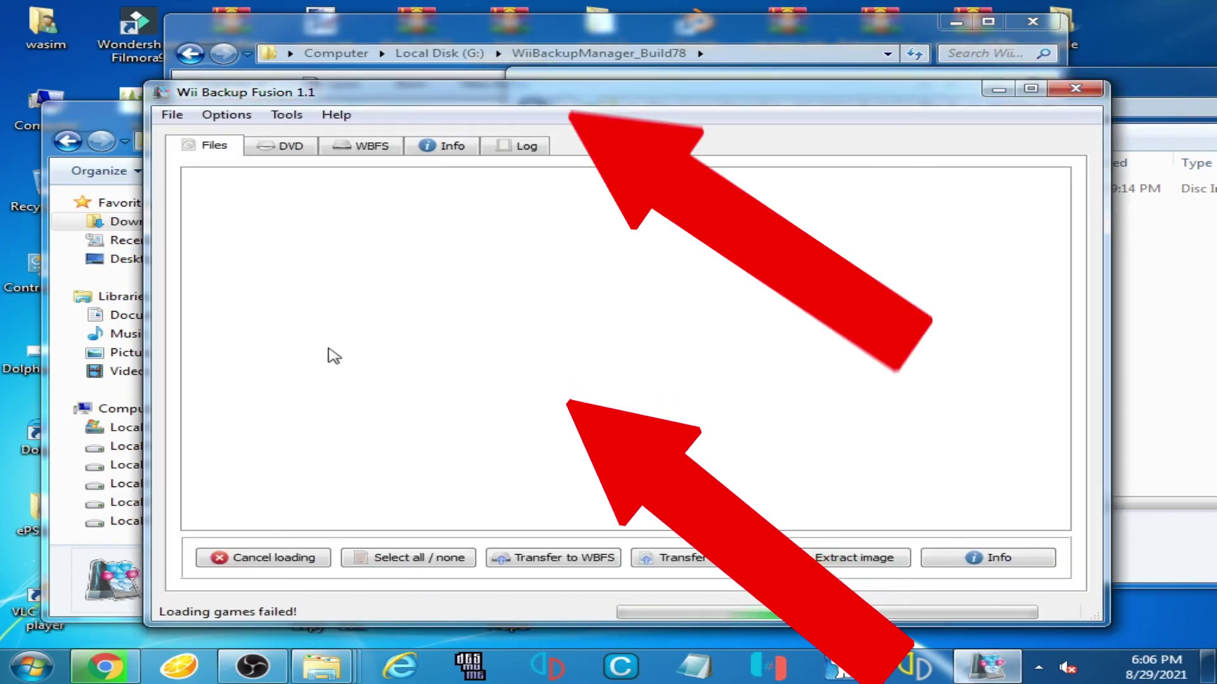